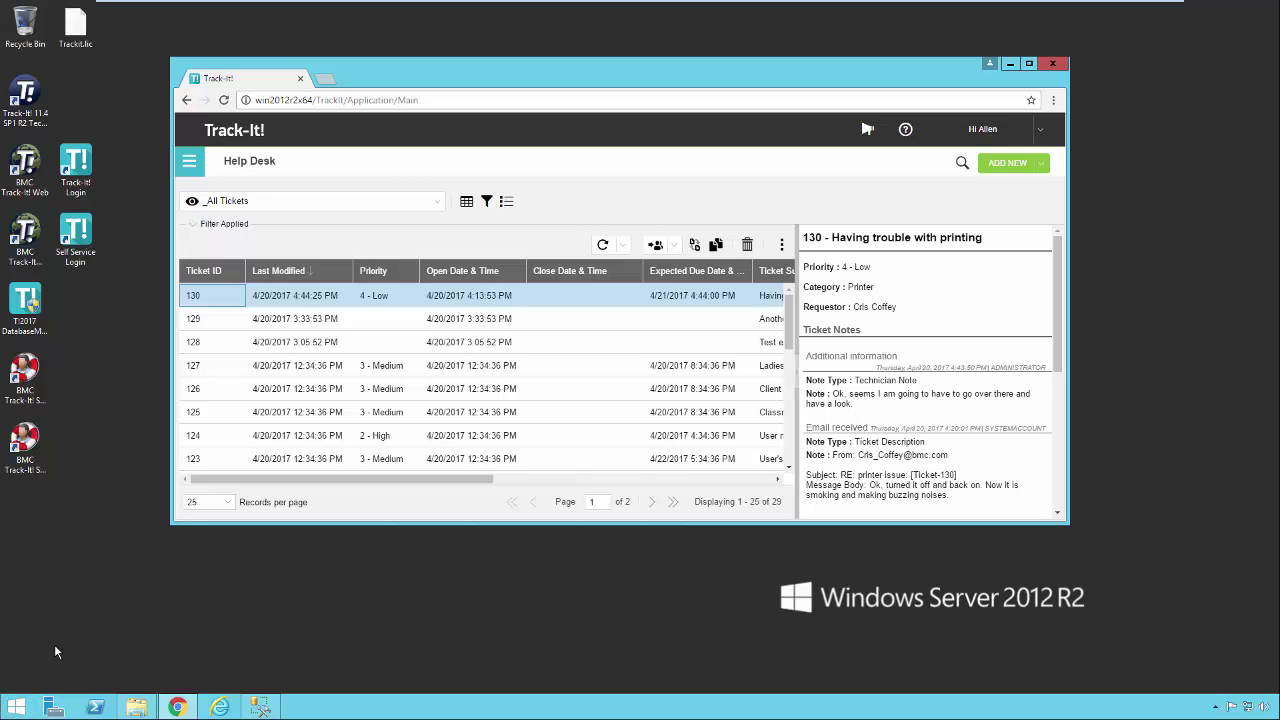
Launch IIS 6.0 Manager from Apps, move Chrome aside, and expand the local computer node.
left_click(16, 707)
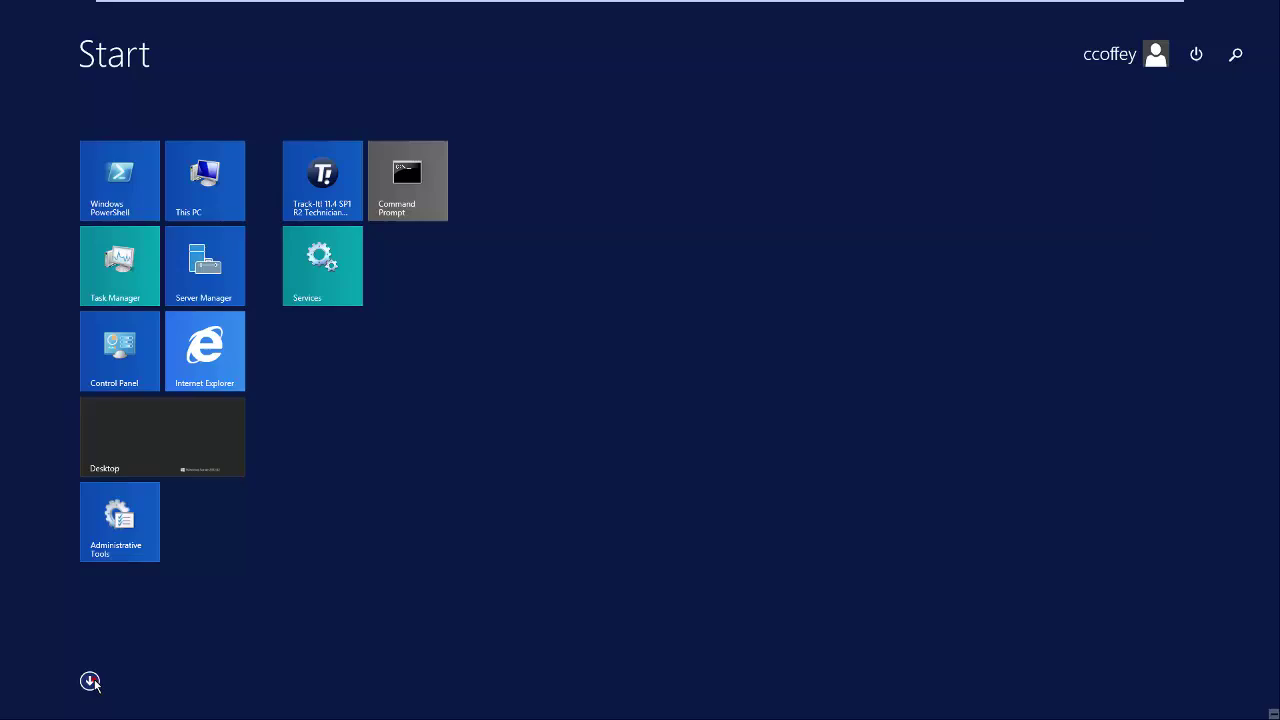
left_click(90, 682)
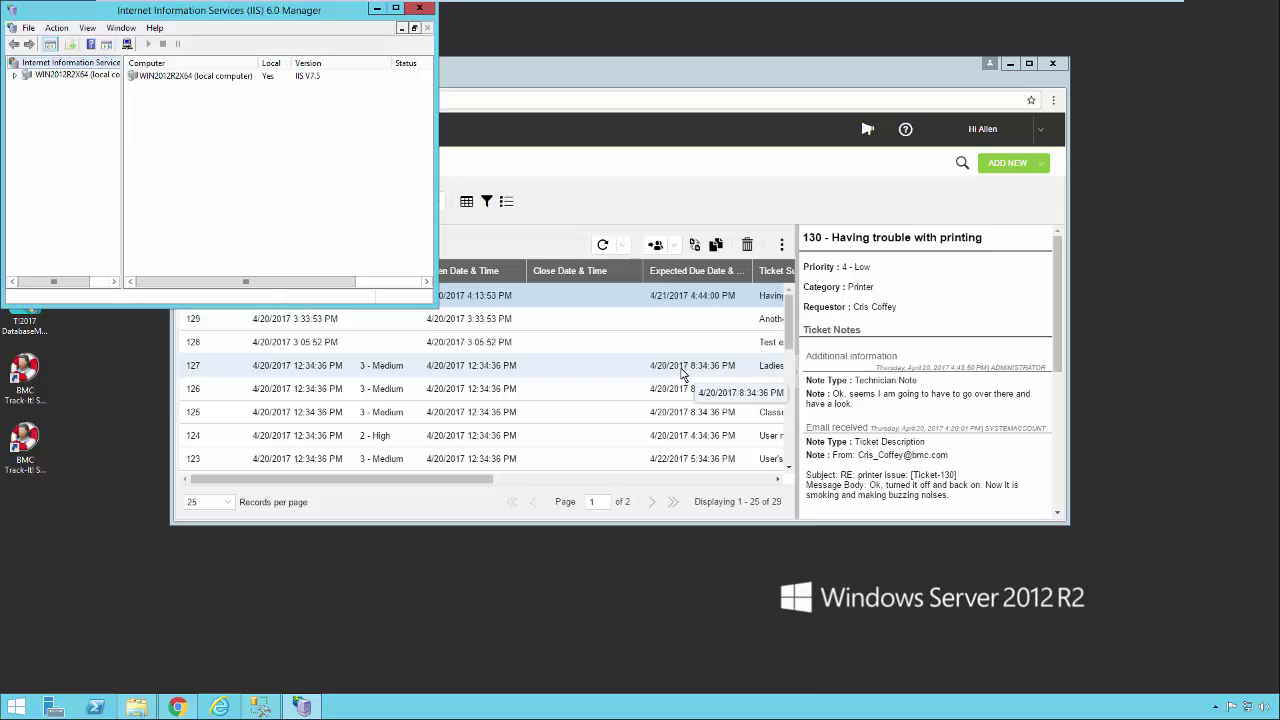
left_click_drag(196, 18, 394, 175)
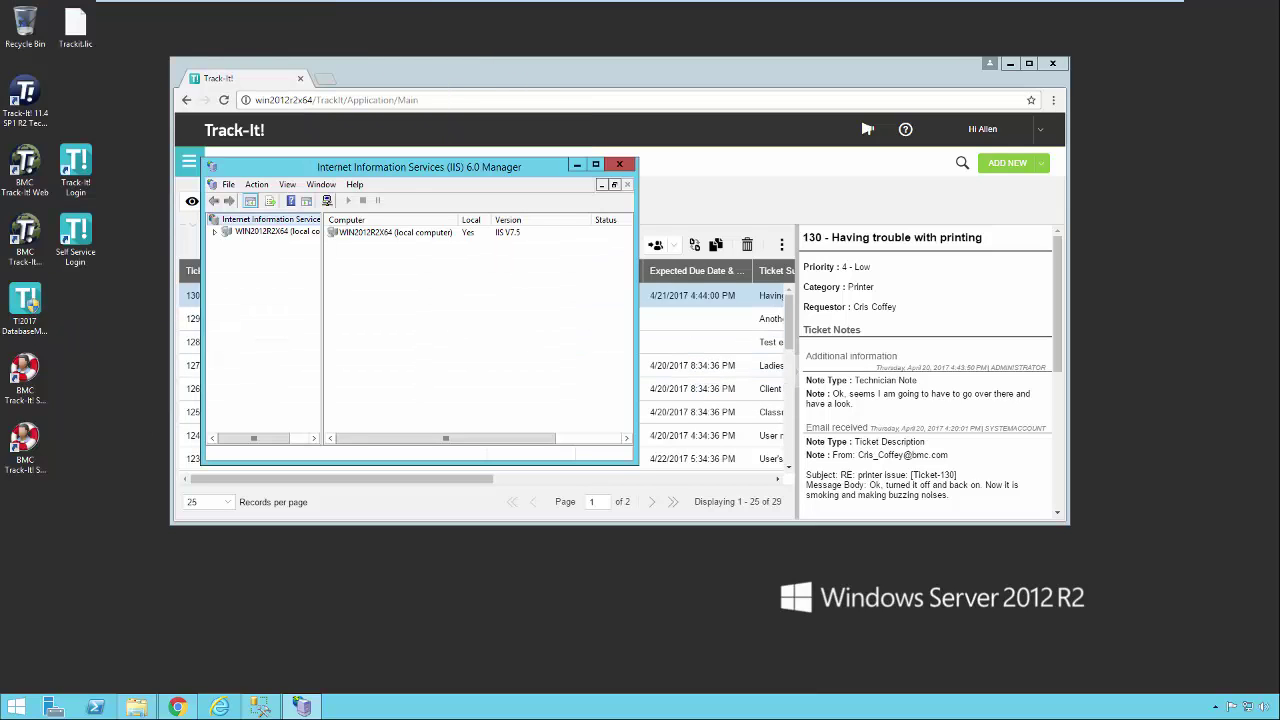
left_click(1010, 64)
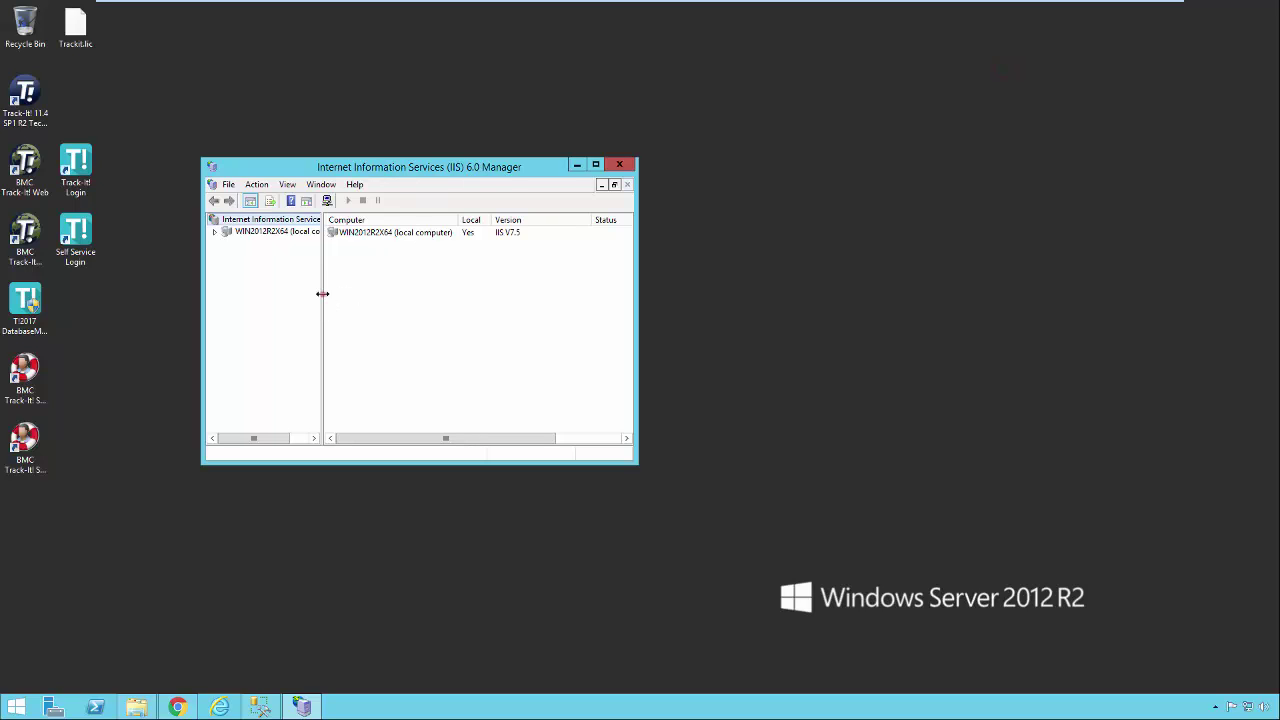
left_click_drag(323, 292, 375, 292)
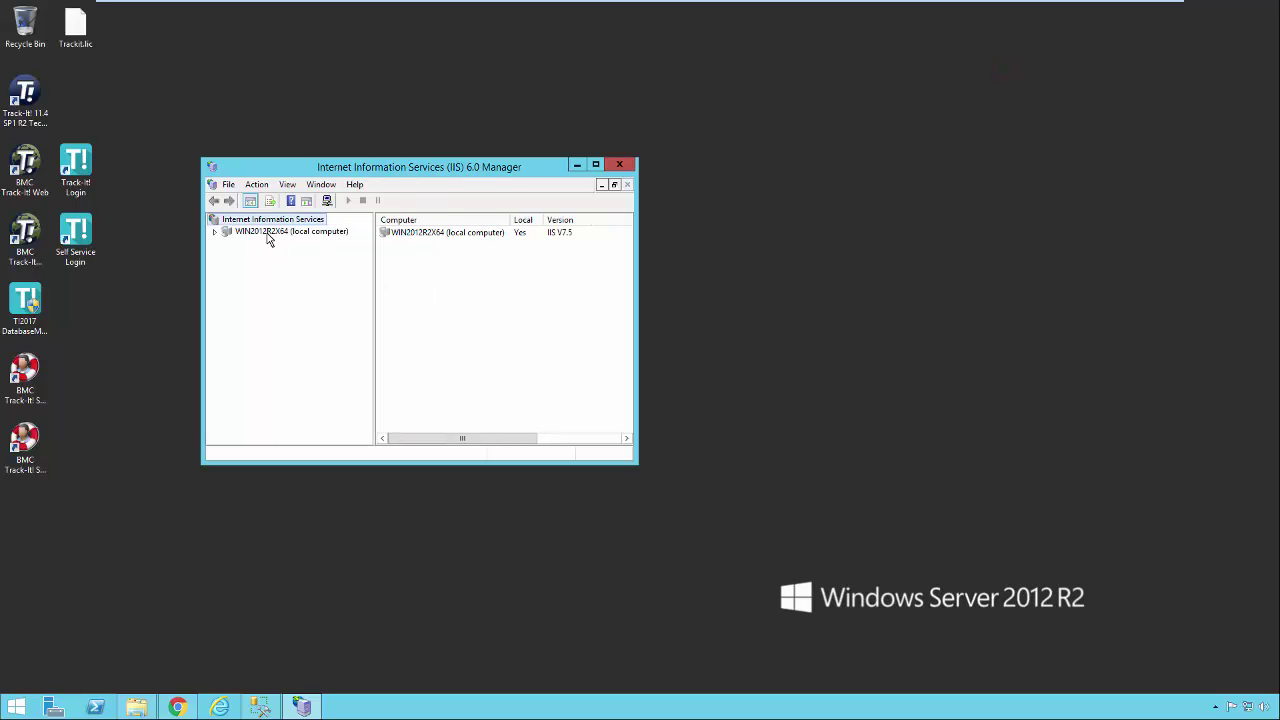
double_click(268, 236)
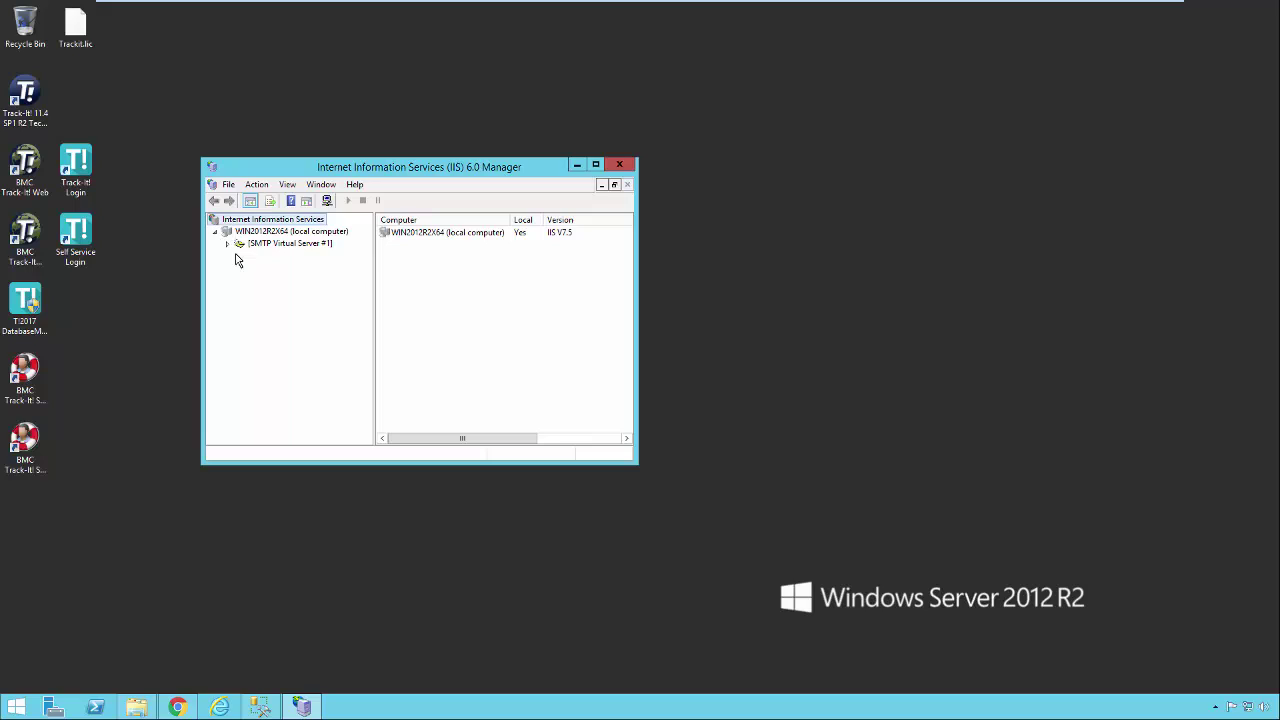
In SMTP Virtual Server #1's advanced Delivery options, enable Smart host smtp.gmail.com.
right_click(299, 244)
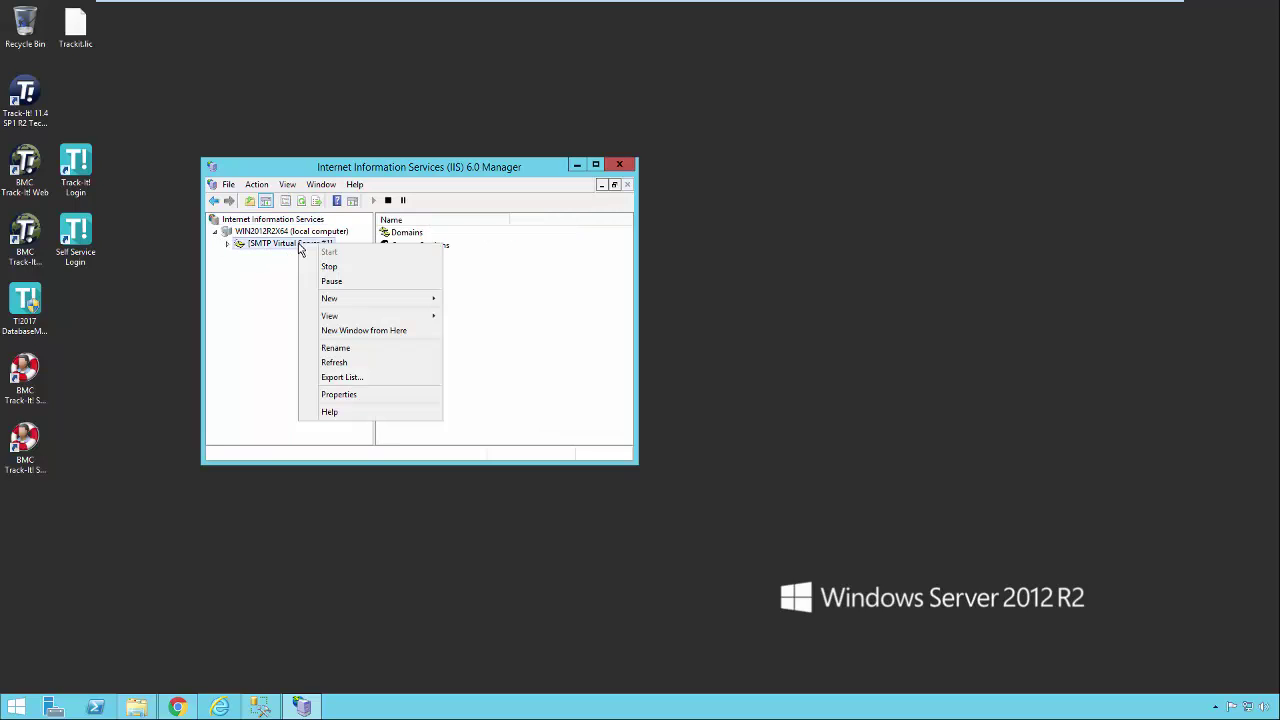
left_click(340, 394)
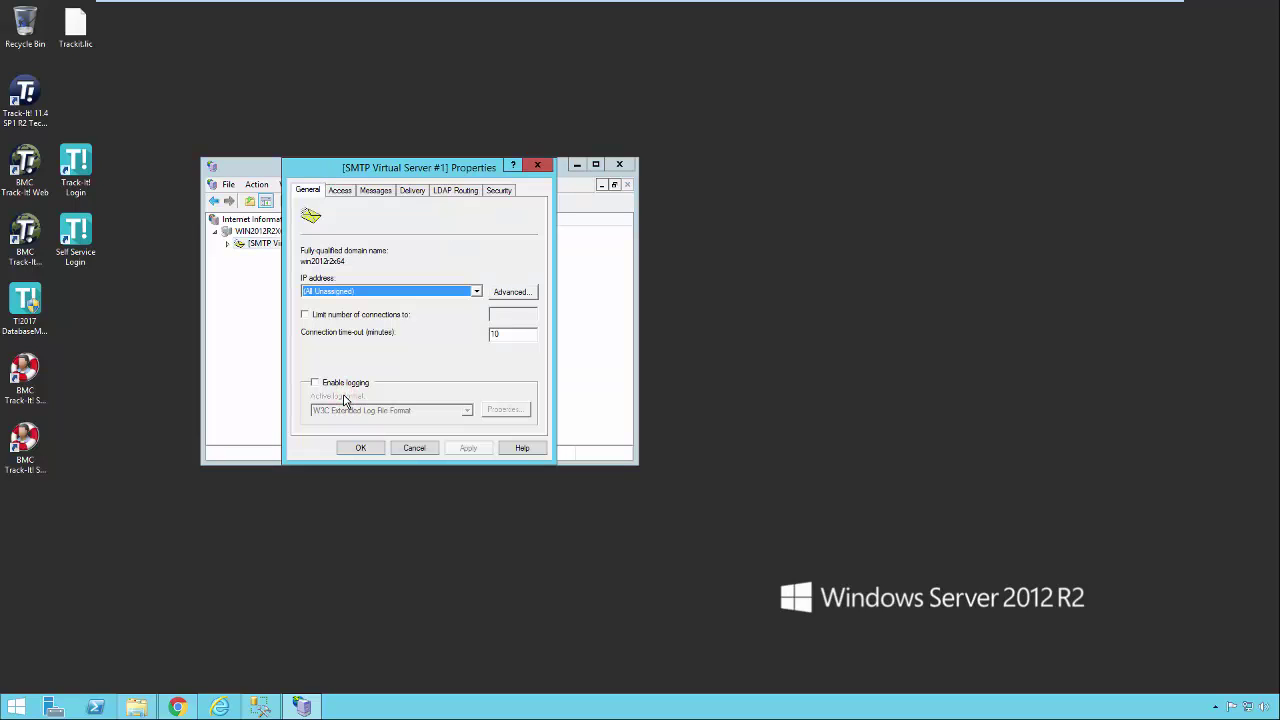
left_click(412, 192)
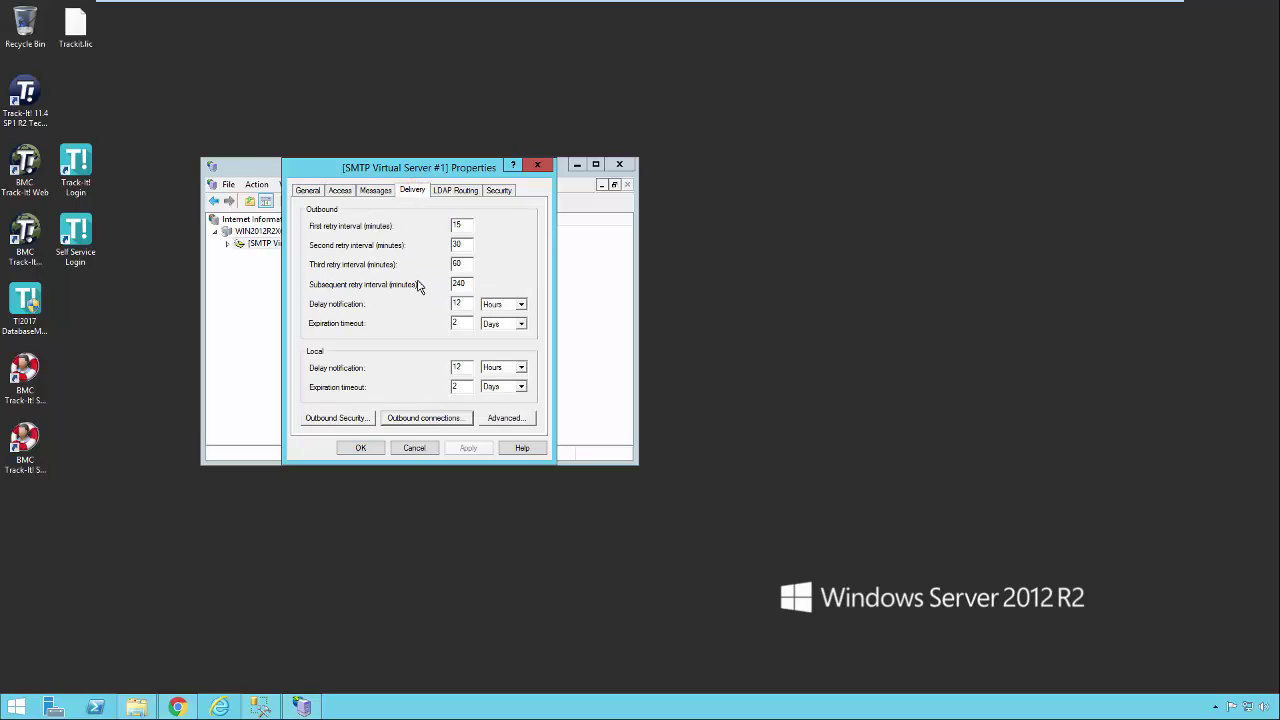
left_click(497, 418)
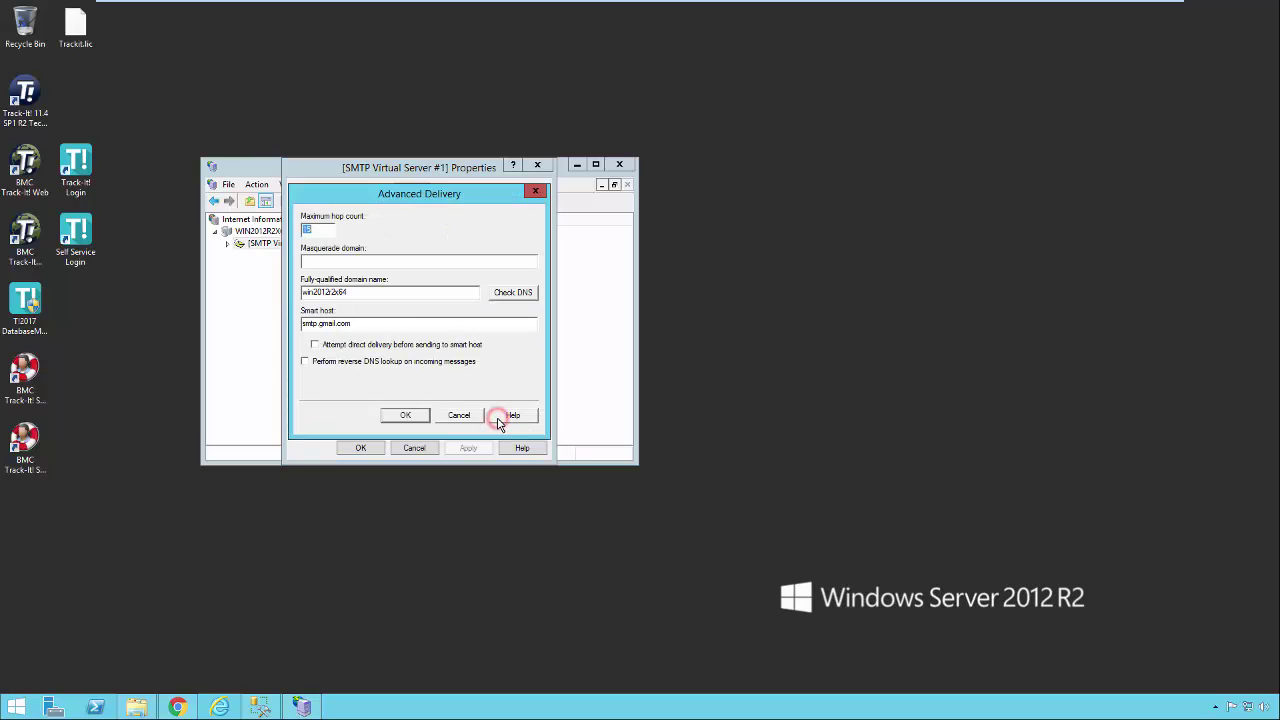
left_click(318, 345)
left_click(311, 345)
left_click(406, 416)
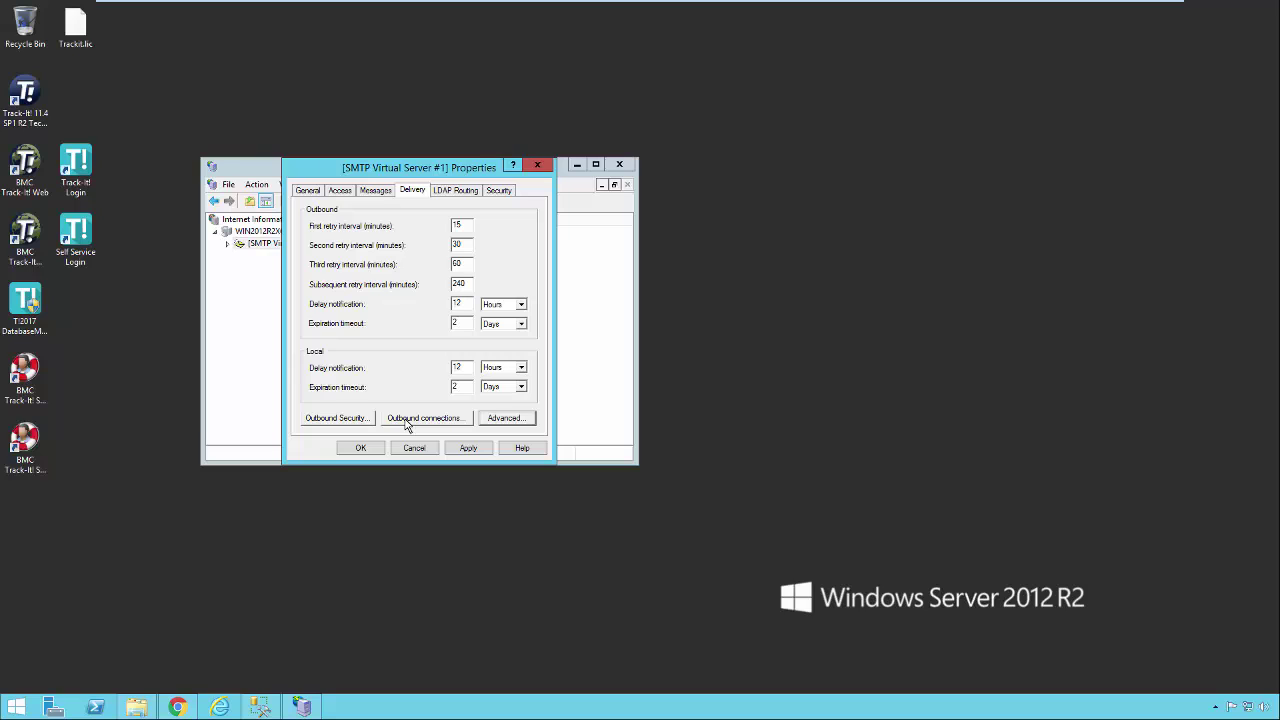
Verify outbound TCP port 587, then Gmail basic authentication with TLS, leaving security unchanged.
left_click(423, 424)
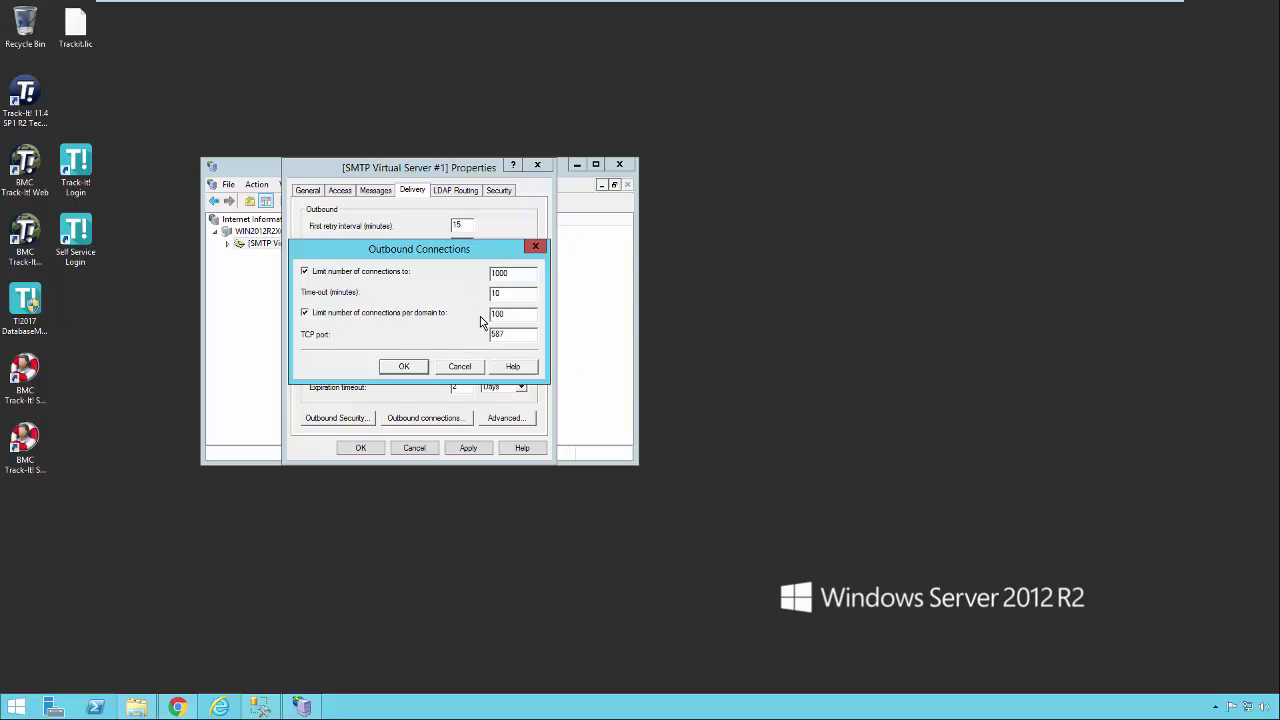
left_click(406, 367)
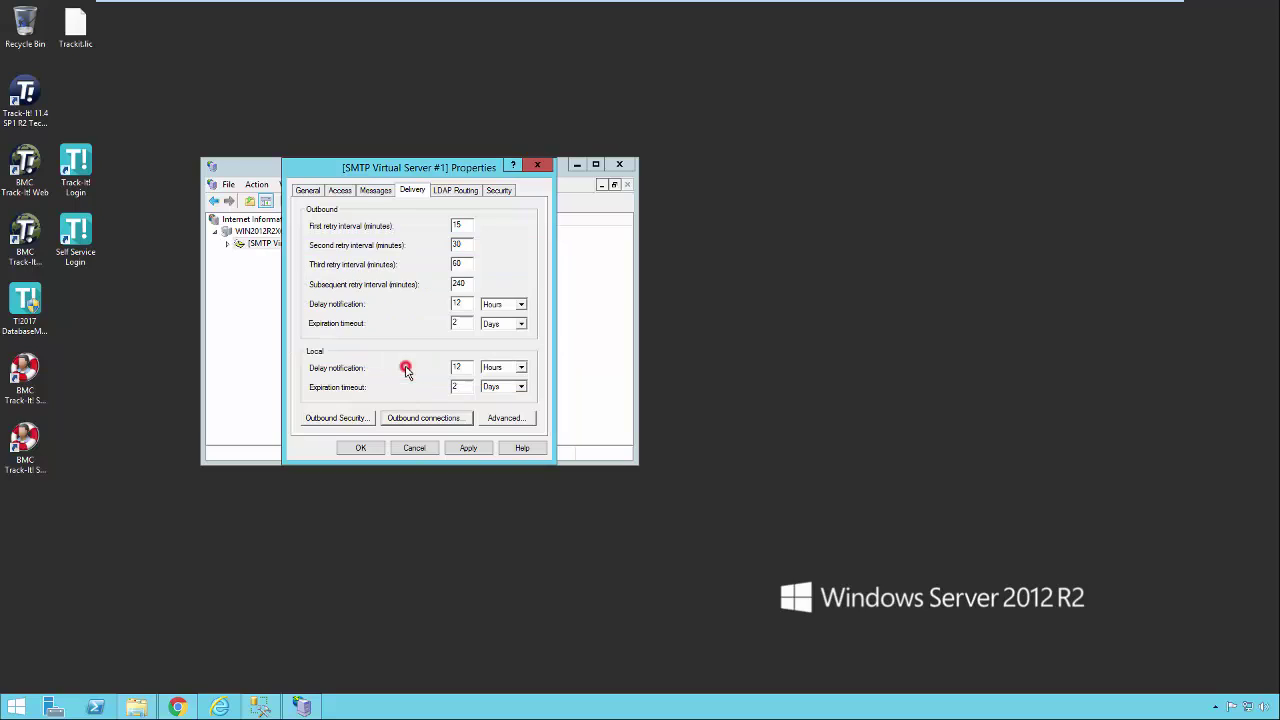
left_click(336, 420)
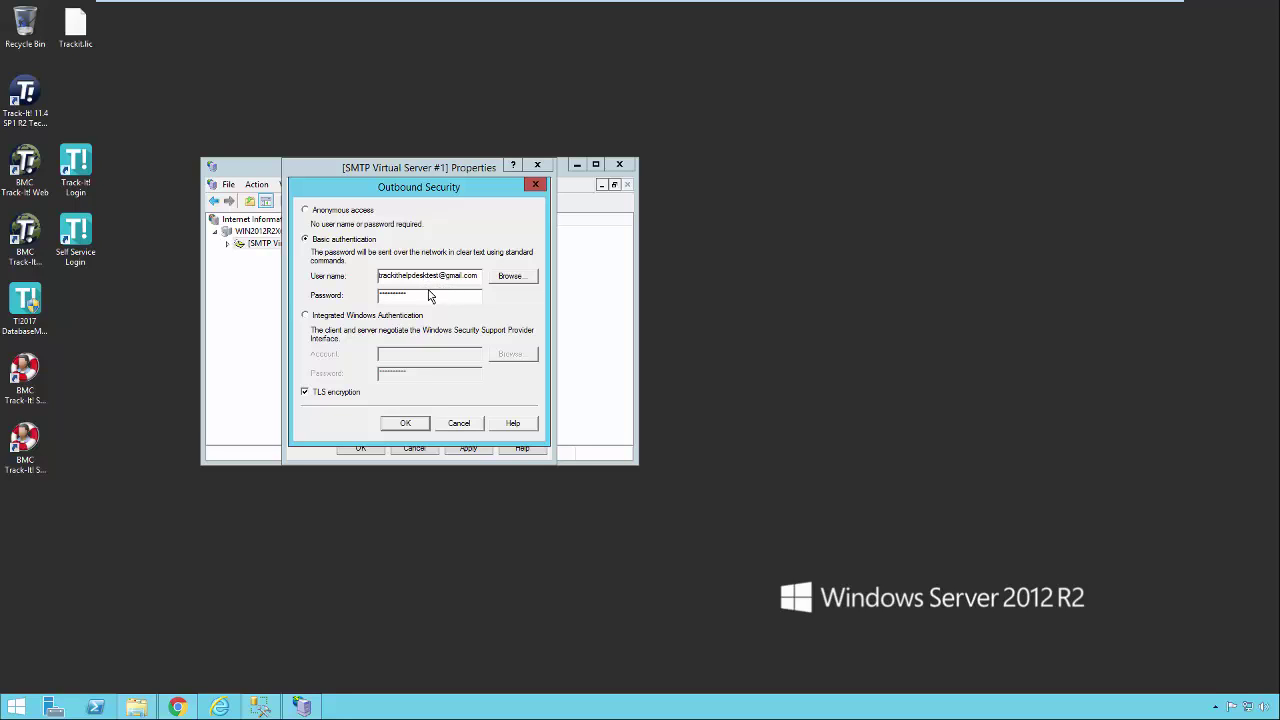
left_click(441, 424)
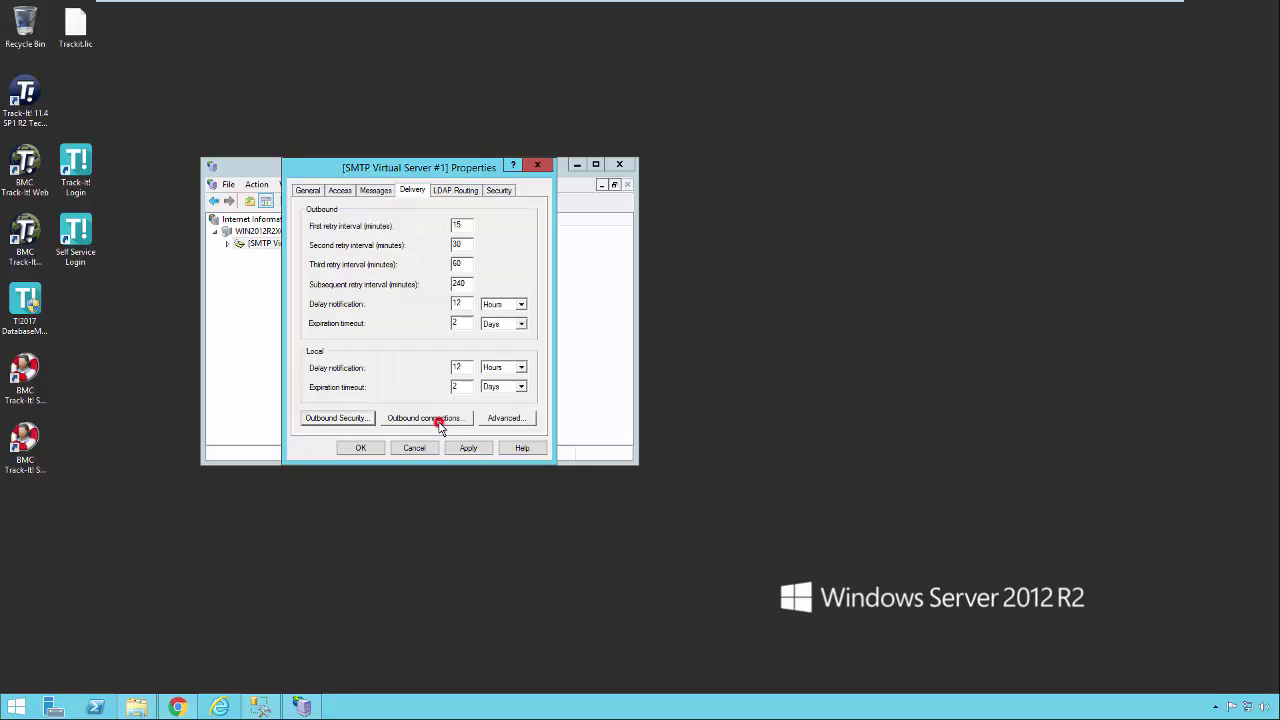
Apply the Properties dialog, then stop and restart SMTP Virtual Server #1.
left_click(375, 447)
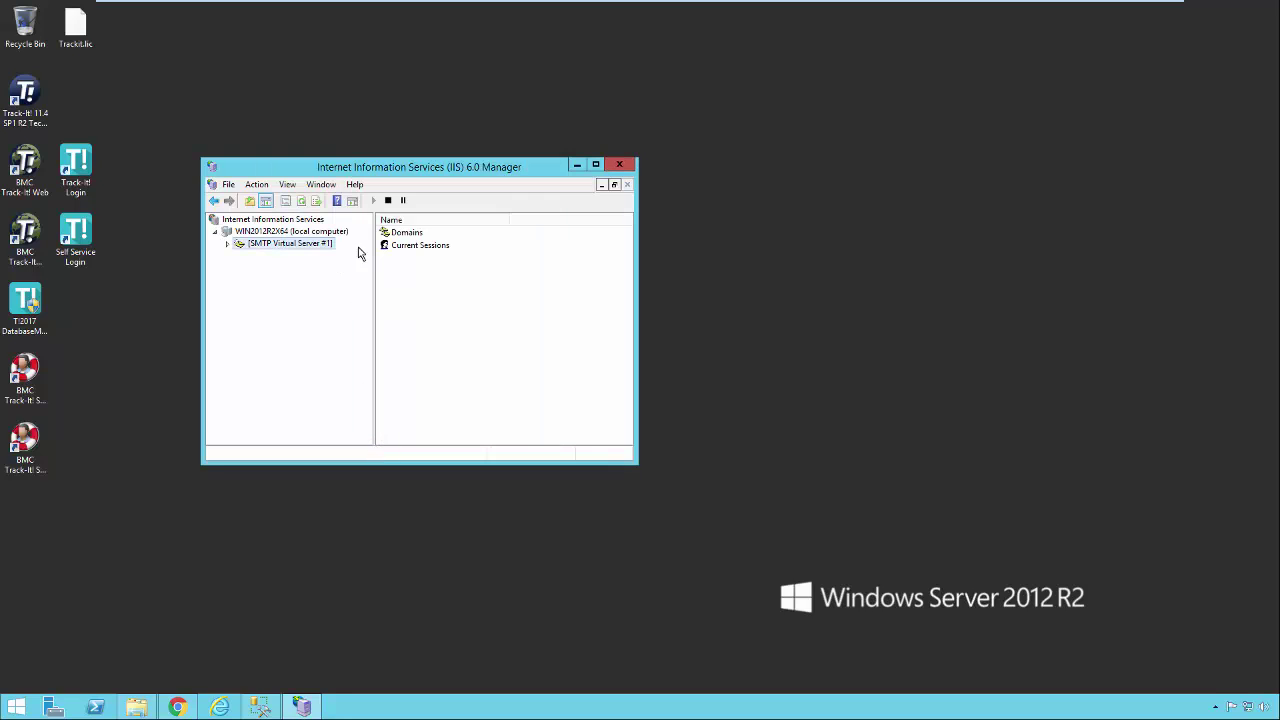
left_click(389, 203)
left_click(374, 201)
Log in to Track-It! under the SYSTEM ADMINISTRATION group and maximize the browser.
double_click(75, 168)
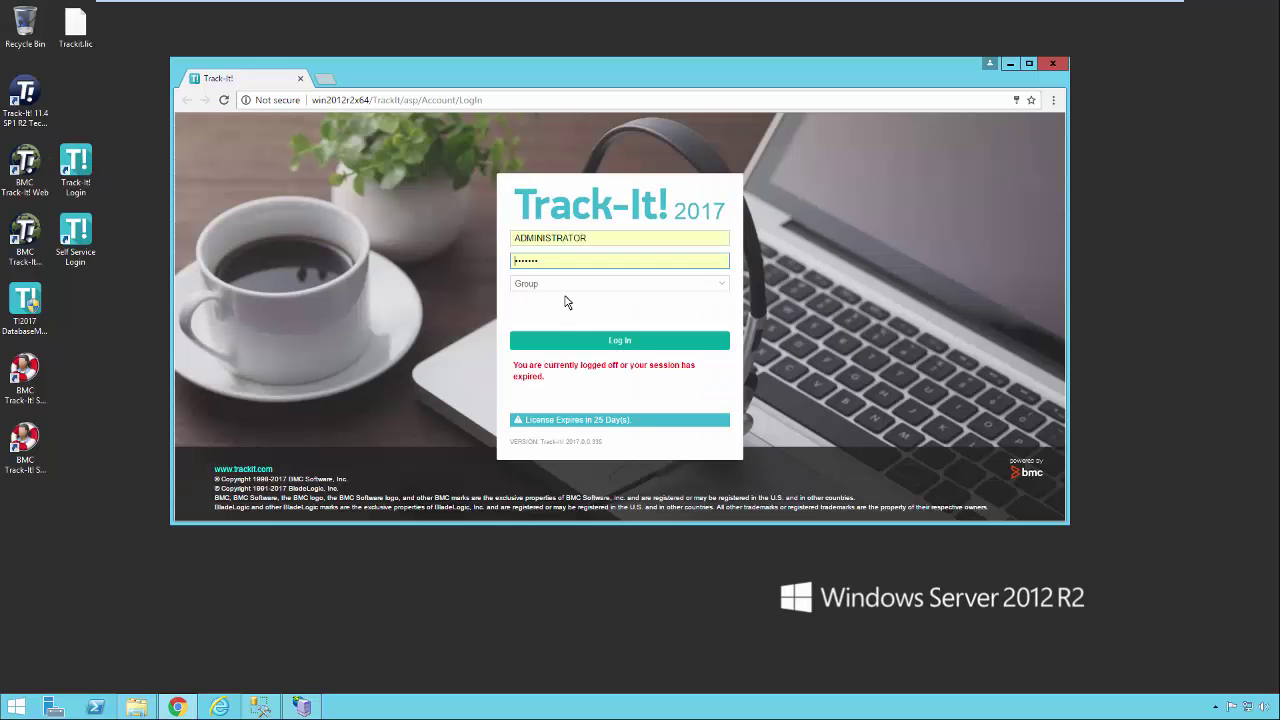
left_click(568, 285)
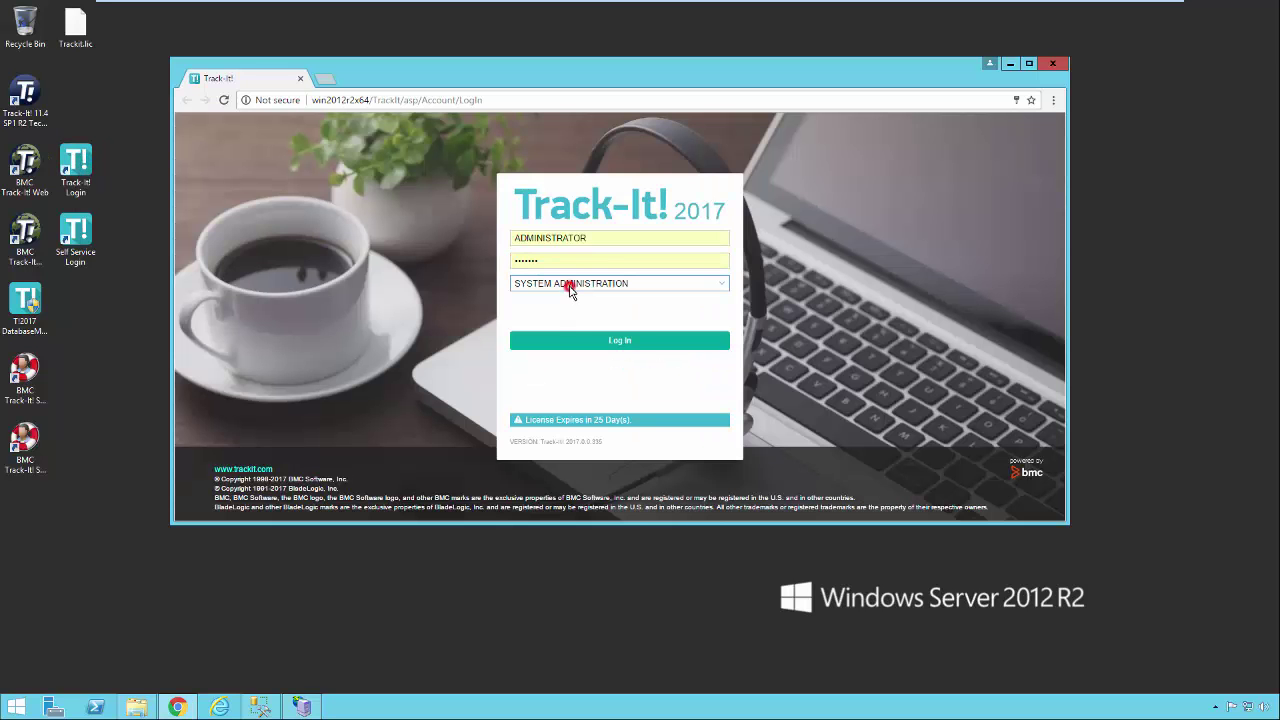
left_click(571, 297)
left_click(615, 341)
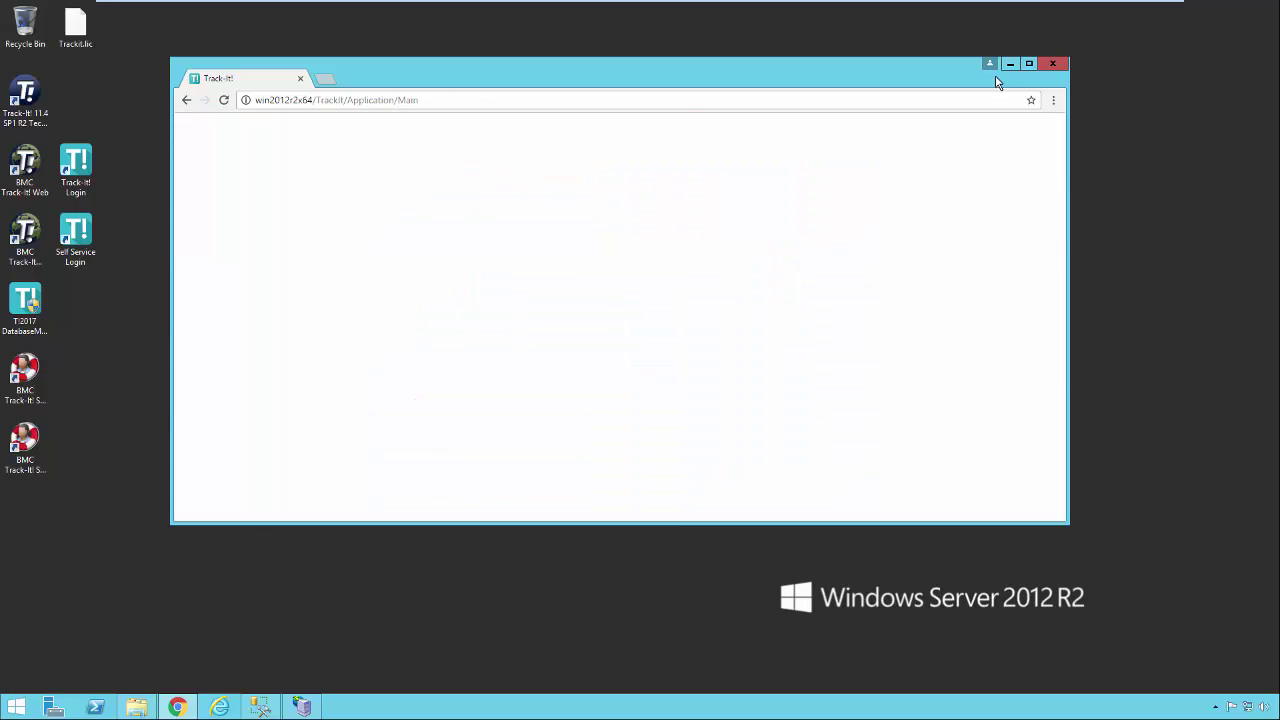
left_click(1029, 63)
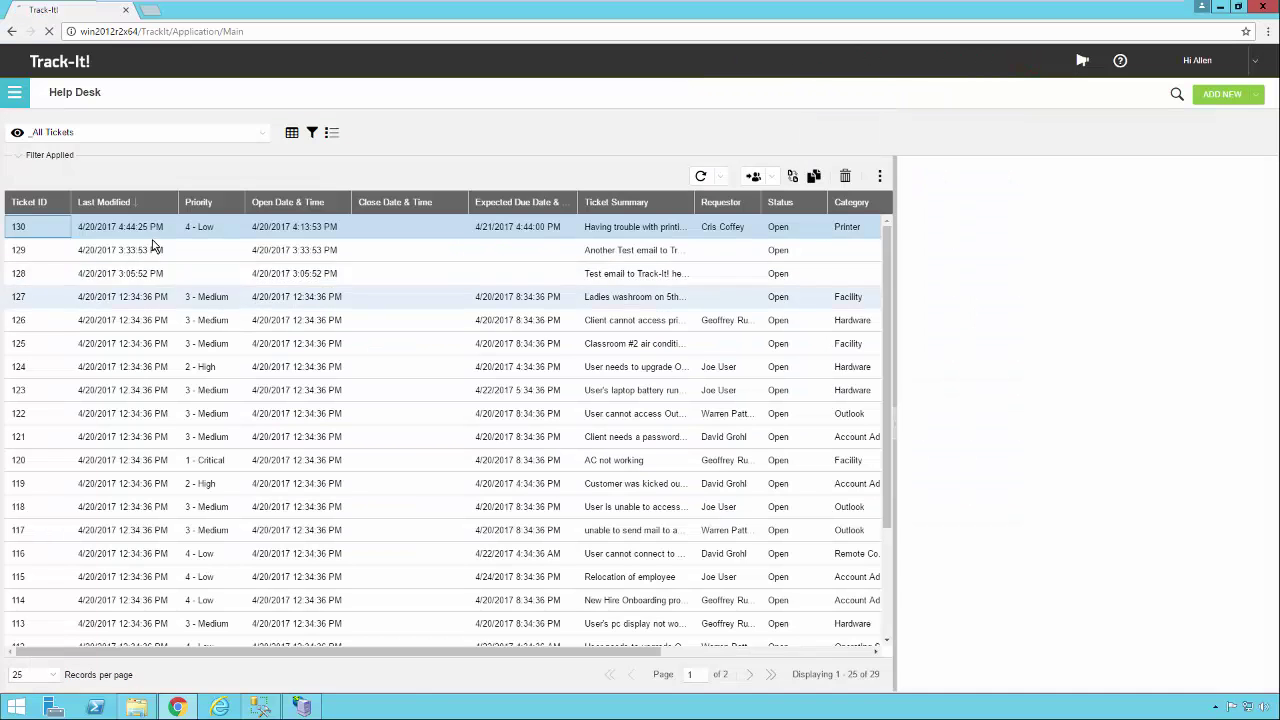
Go to Configuration and choose Email Configuration > Incoming and Outgoing Emails.
left_click(15, 93)
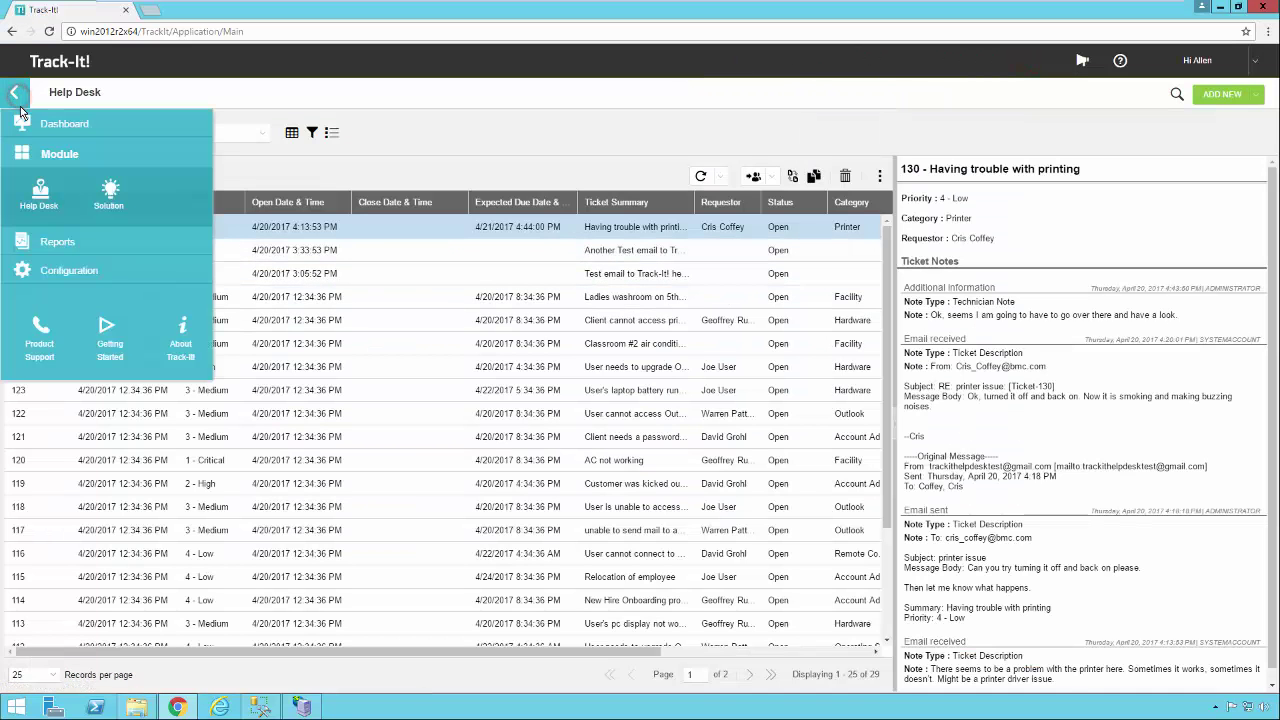
left_click(66, 272)
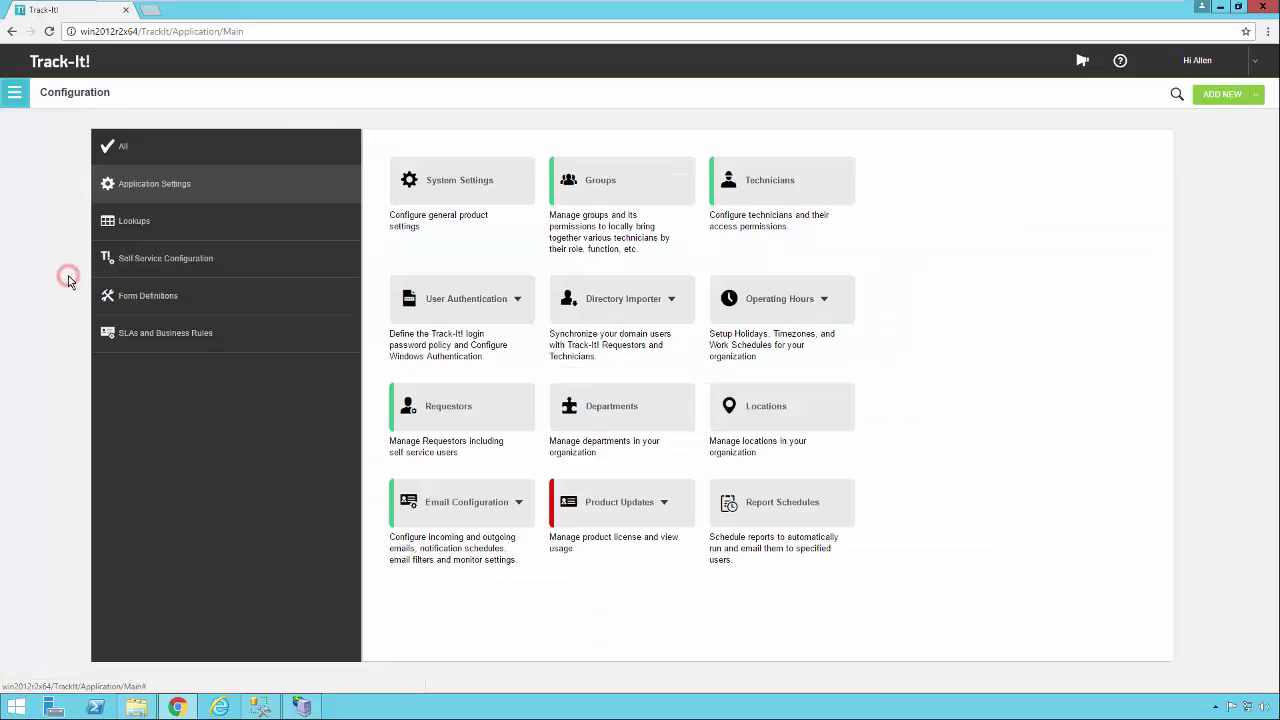
left_click(519, 503)
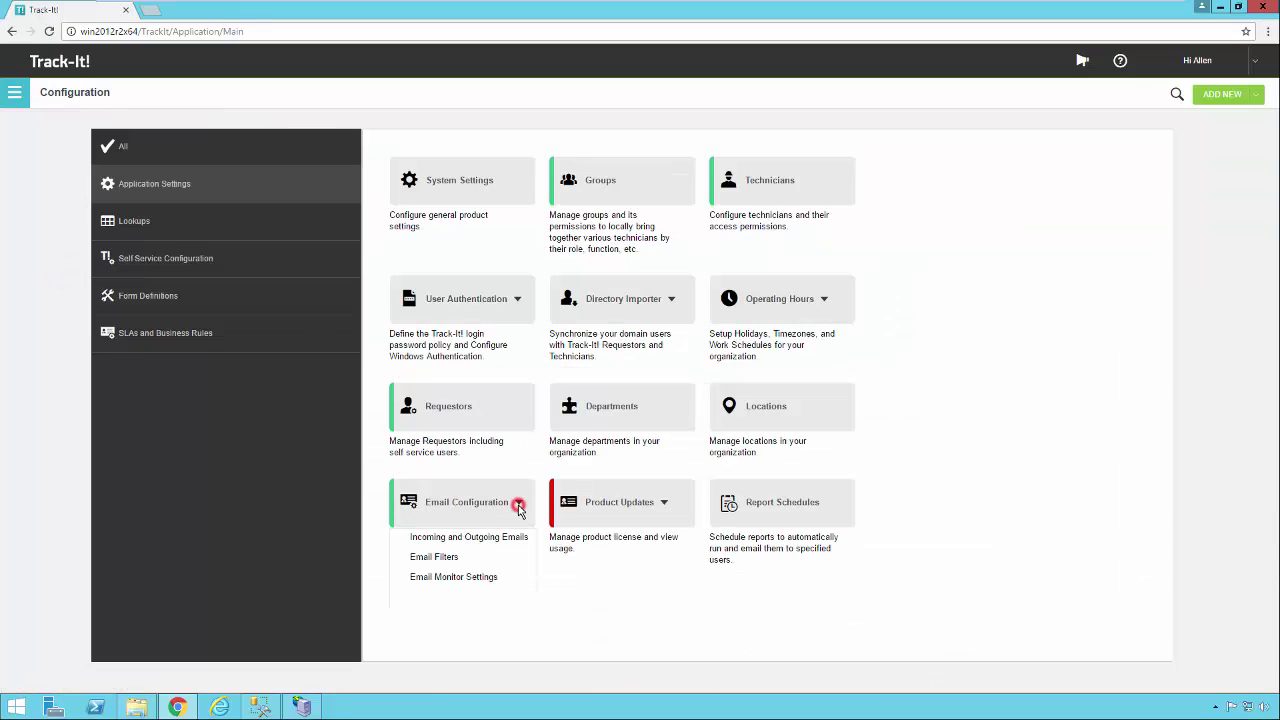
left_click(470, 540)
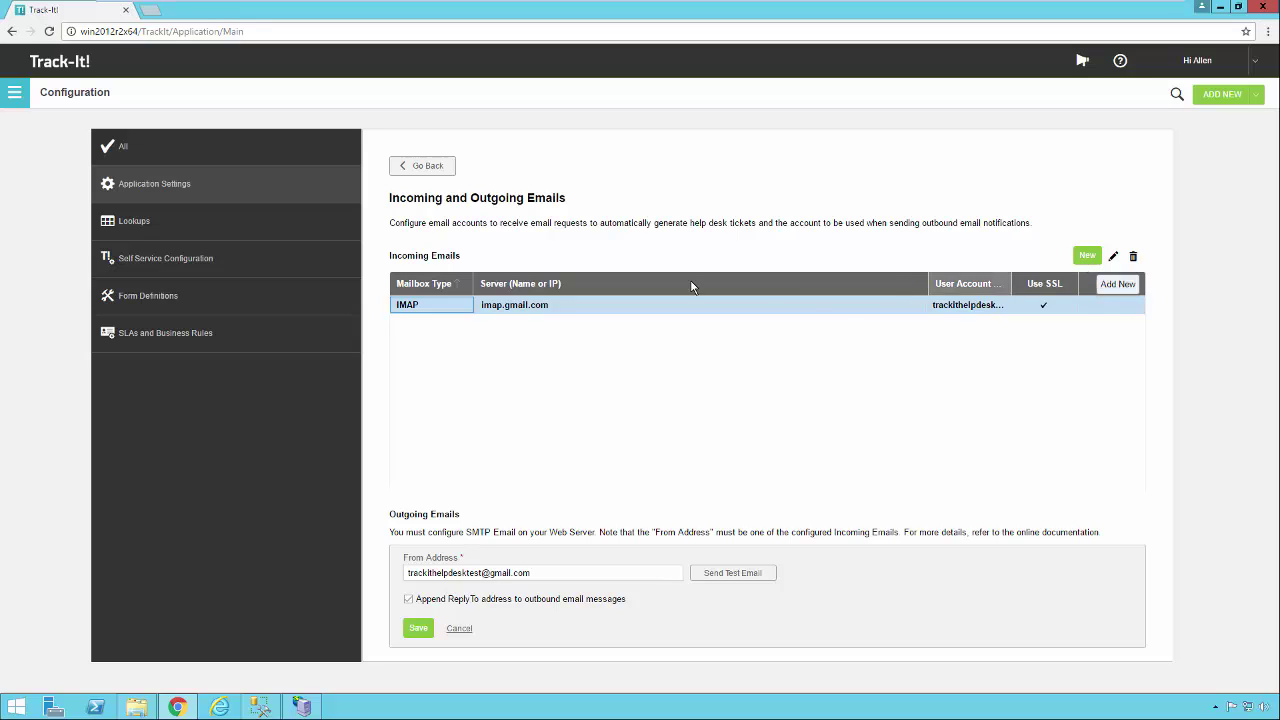
Open the IMAP mailbox, keep Mailbox Type IMAP, and test the imap.gmail.com port 993 SSL connection.
left_click(600, 310)
left_click(600, 310)
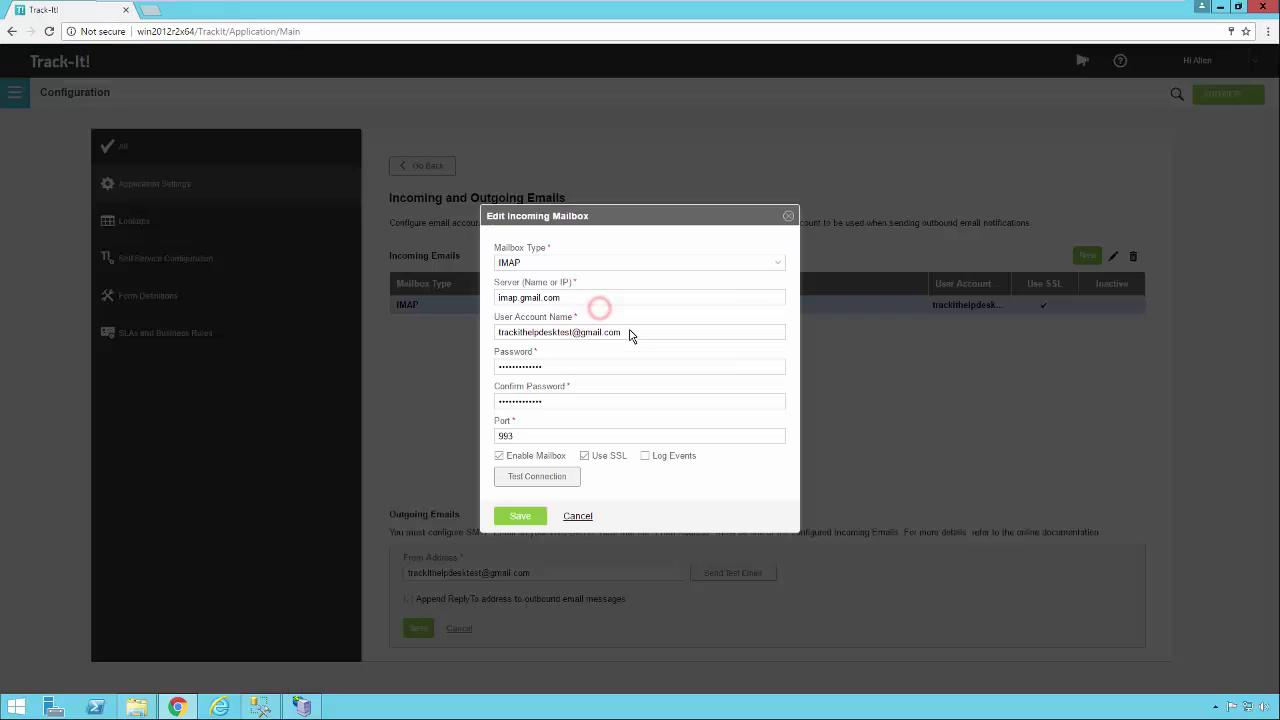
left_click(777, 264)
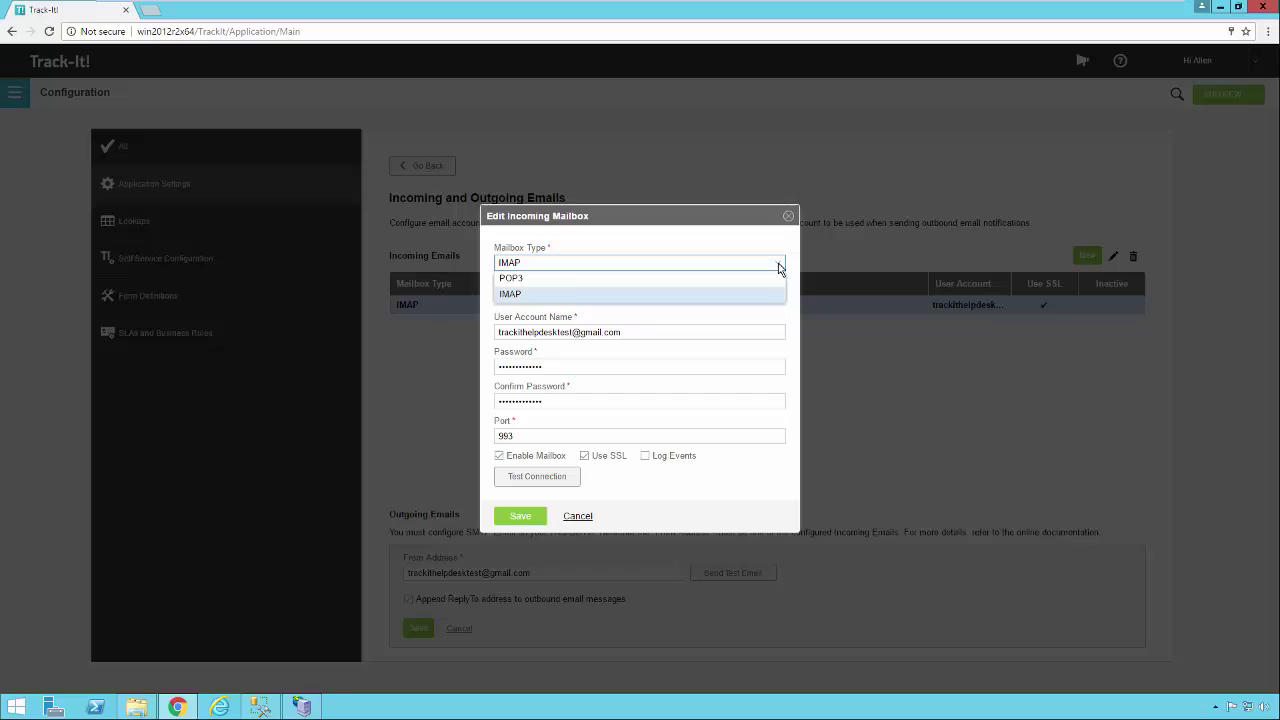
left_click(779, 266)
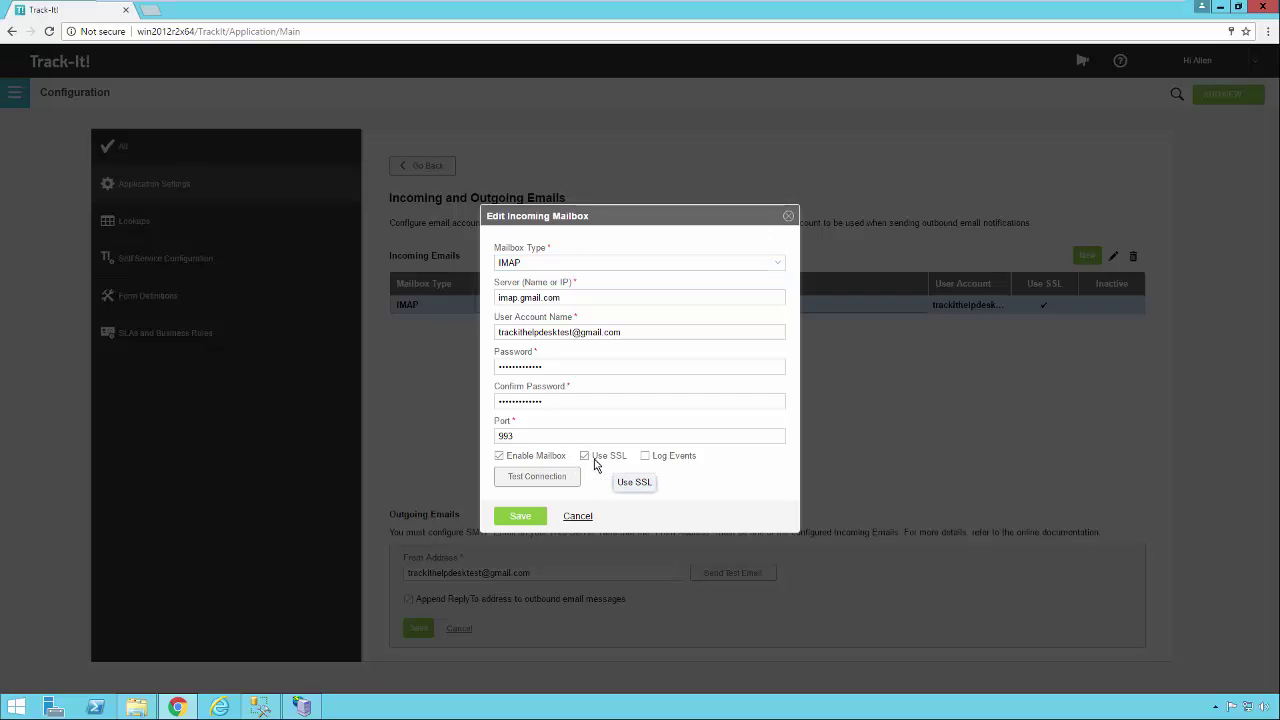
left_click(540, 482)
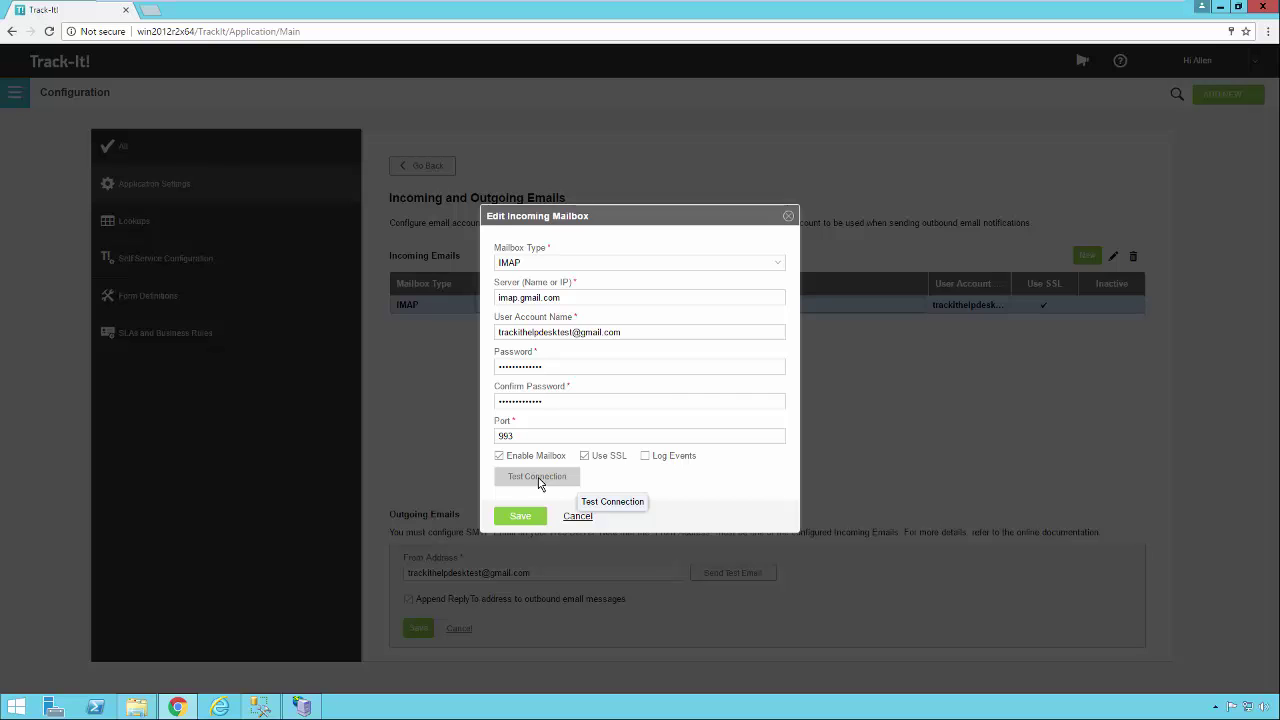
left_click(538, 478)
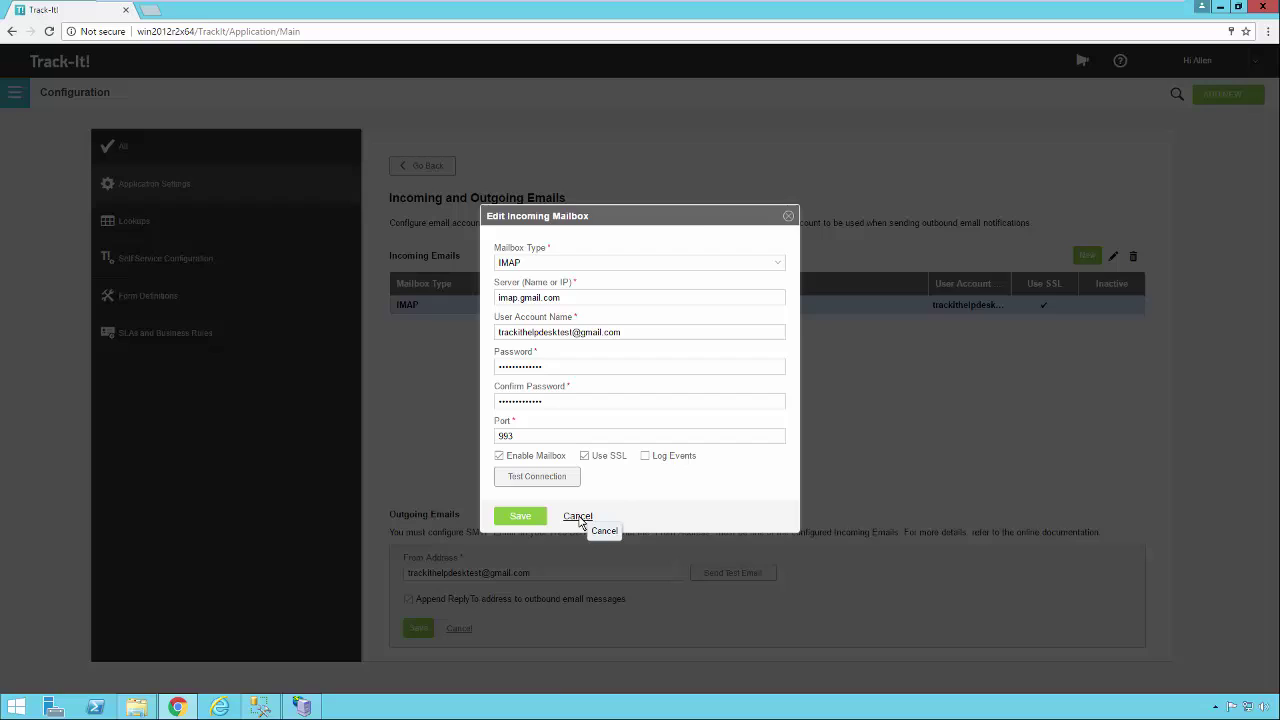
Cancel the mailbox dialog, then start a test email and dismiss its recipient prompt unsent.
left_click(577, 517)
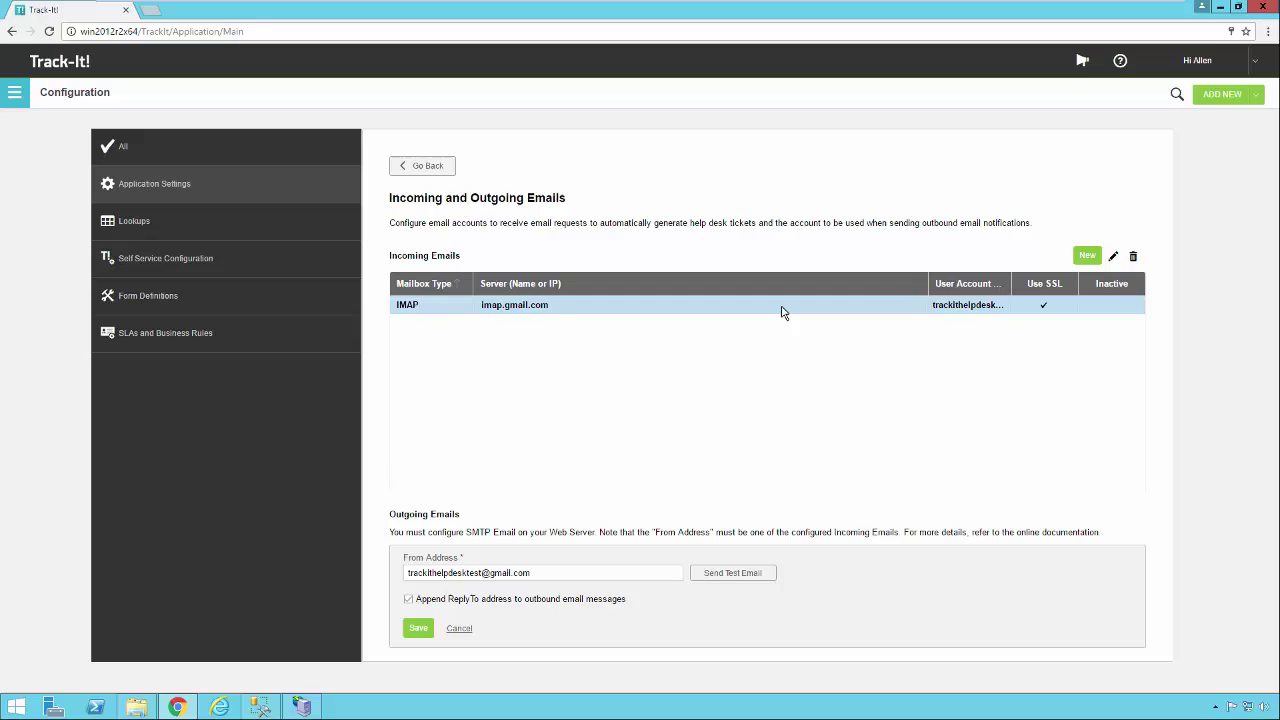
left_click(744, 576)
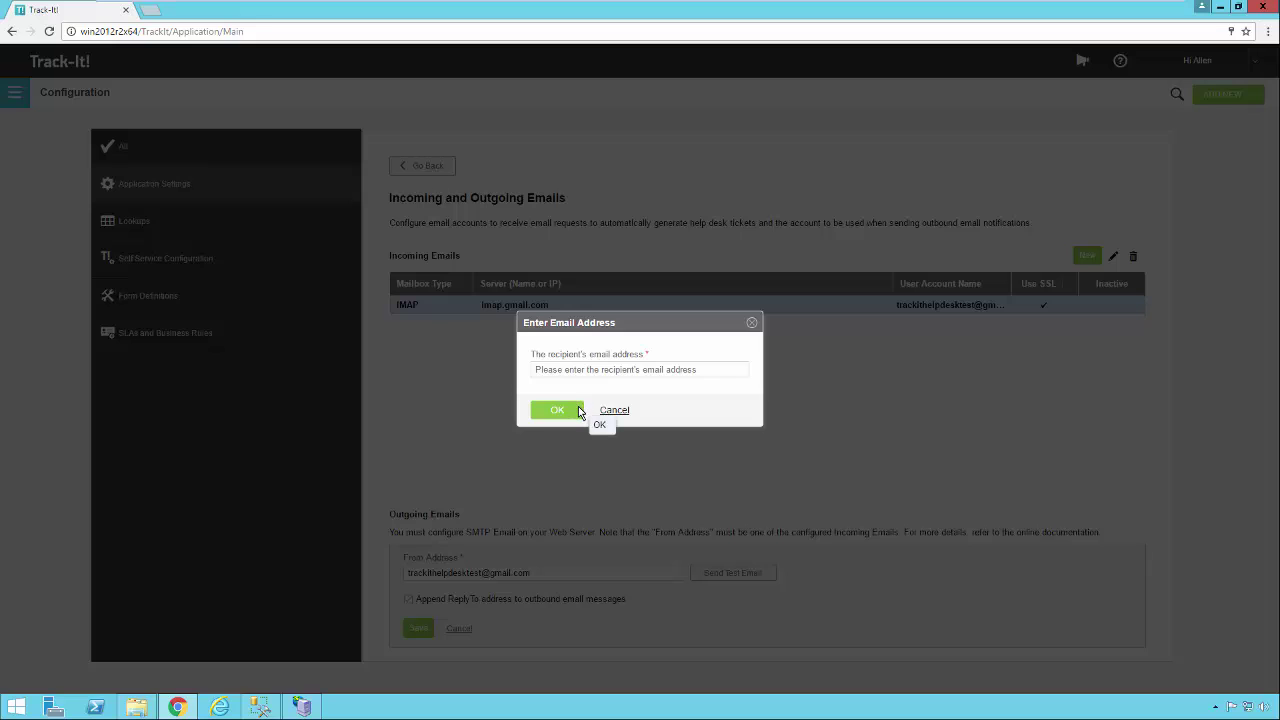
left_click(610, 410)
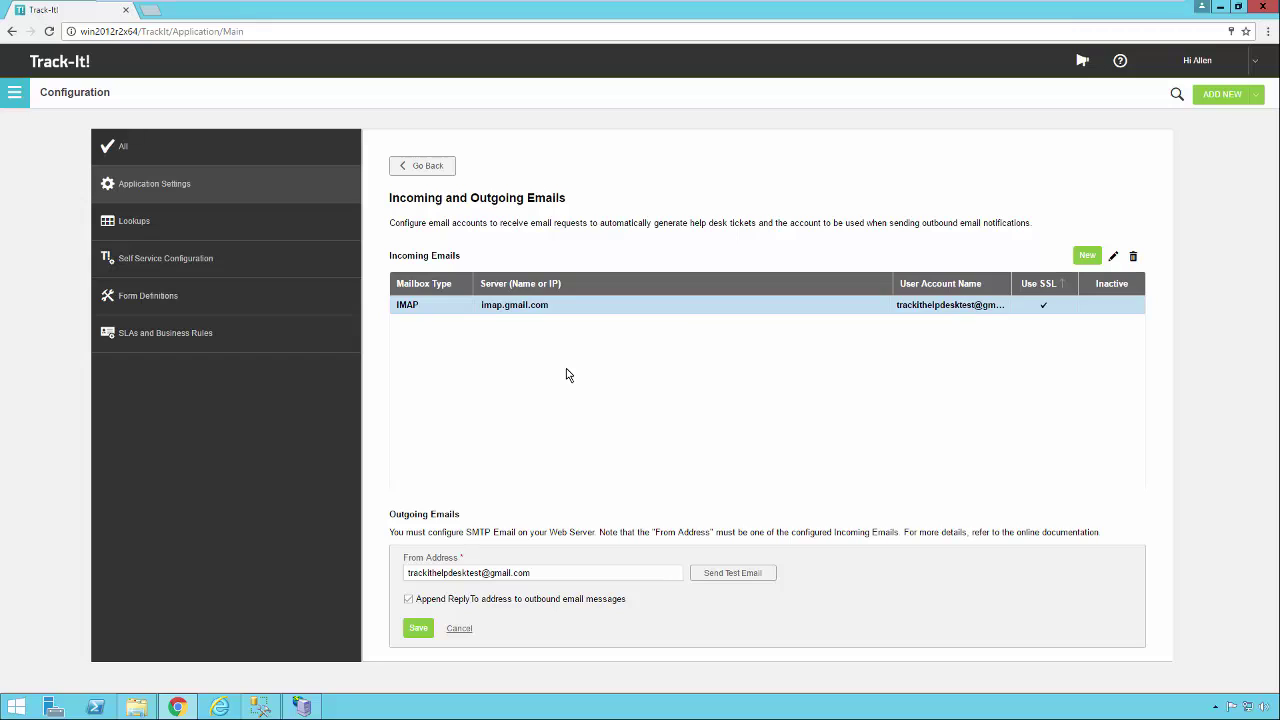
Open the Email Filters page and view the sender and subject rule lists.
left_click(424, 168)
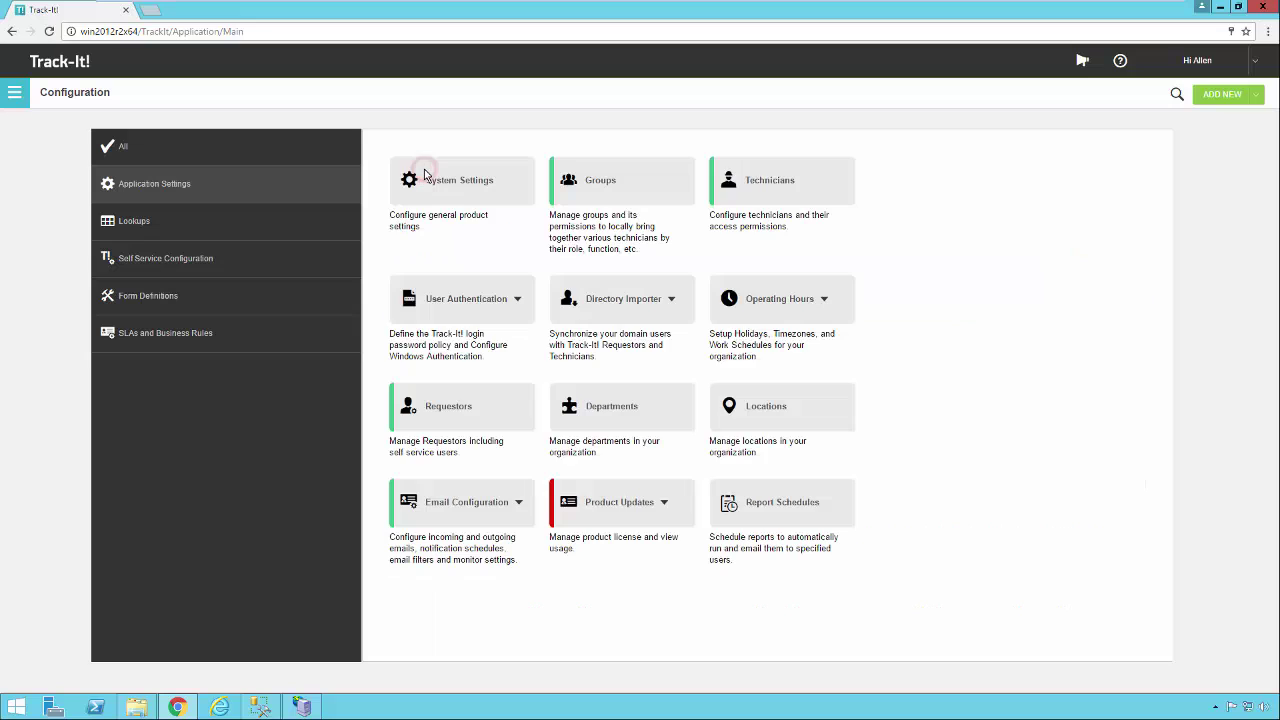
left_click(519, 505)
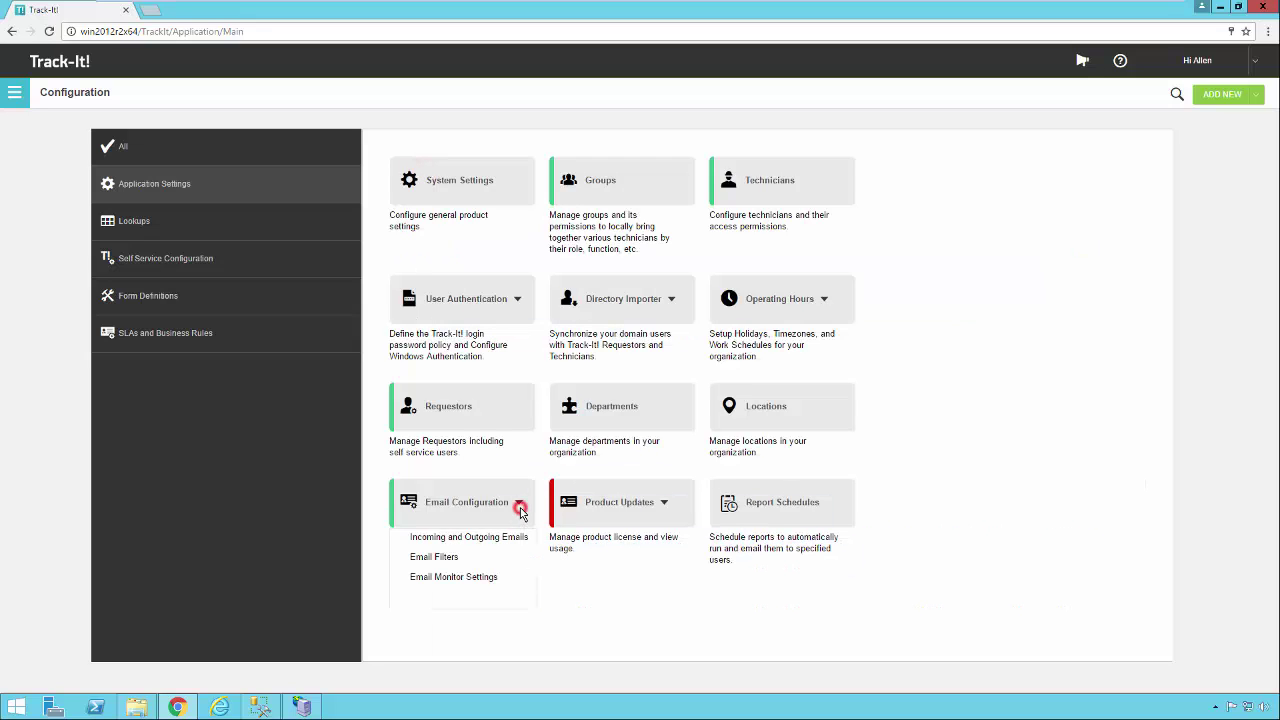
left_click(452, 559)
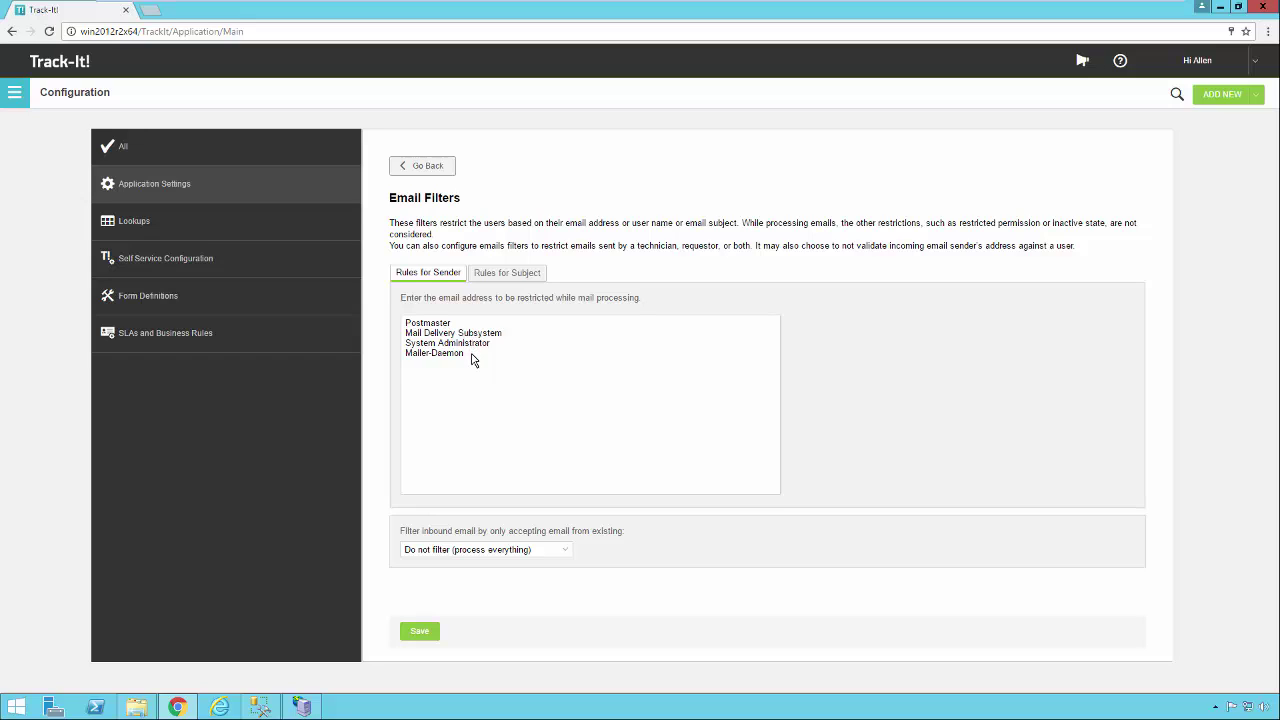
left_click(502, 273)
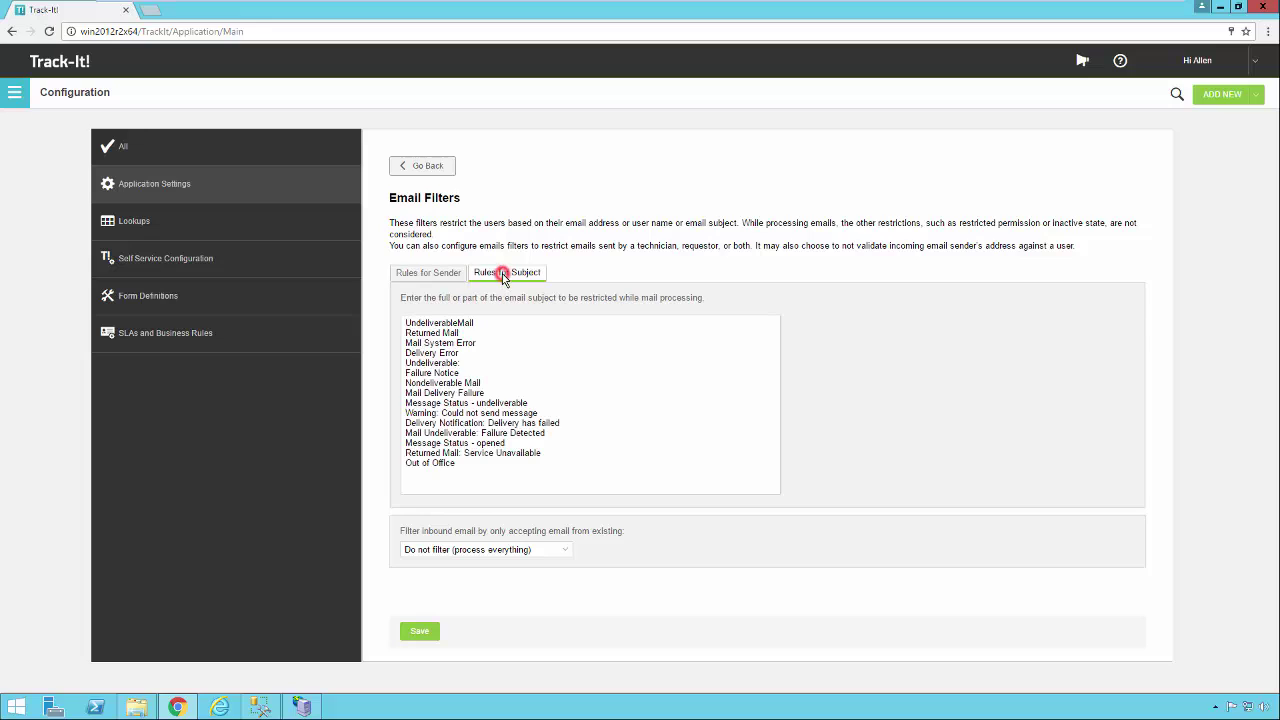
Add a blank line to the subject rules and keep inbound filtering at Do not filter.
left_click(464, 465)
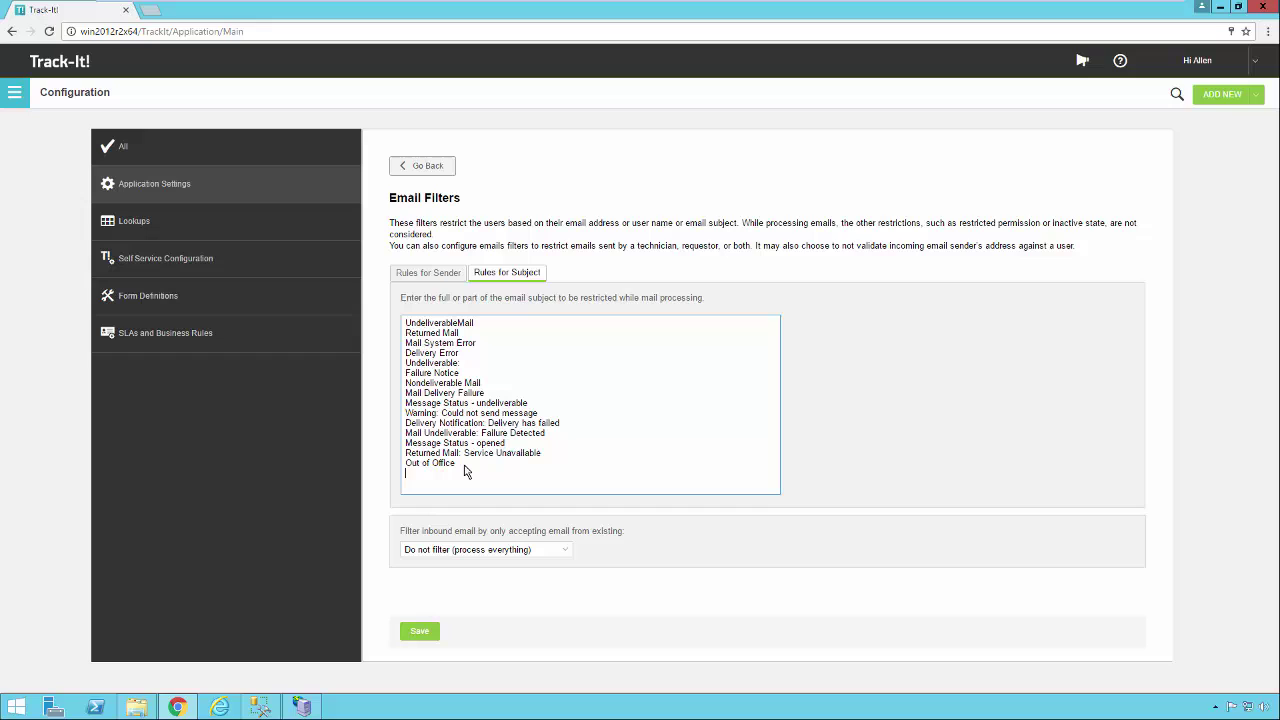
key("Return")
left_click(567, 552)
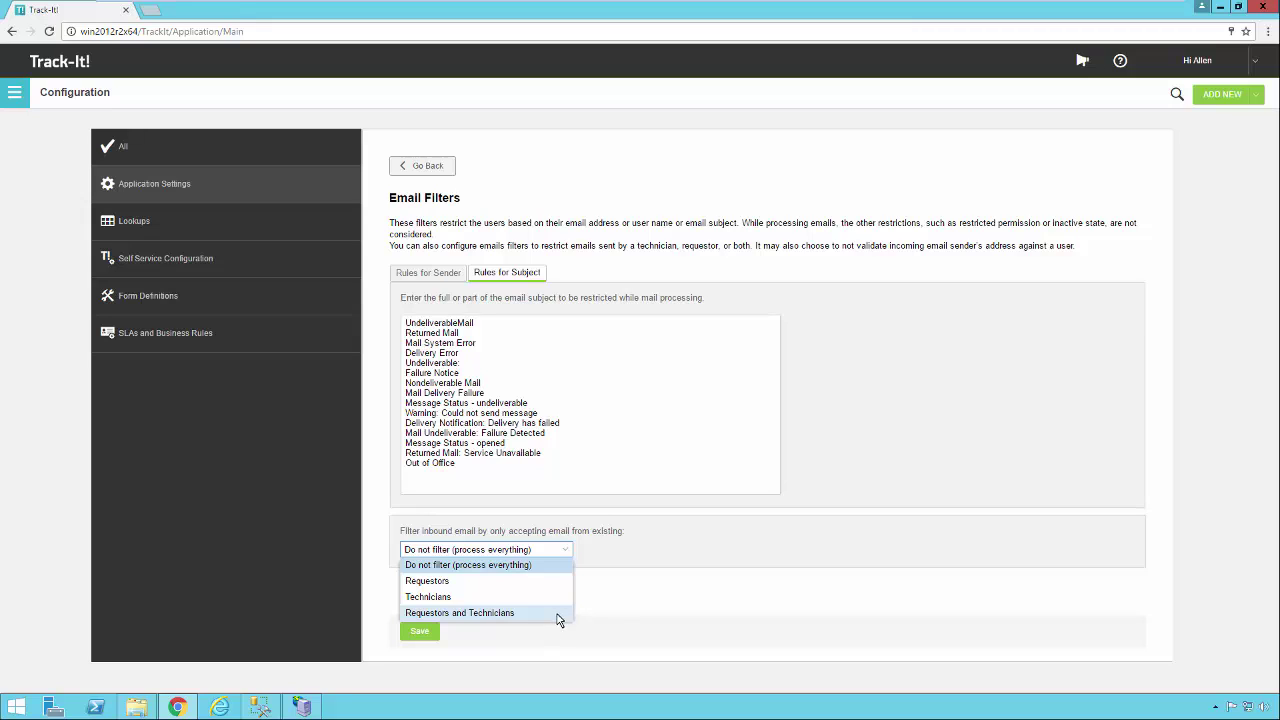
left_click(568, 552)
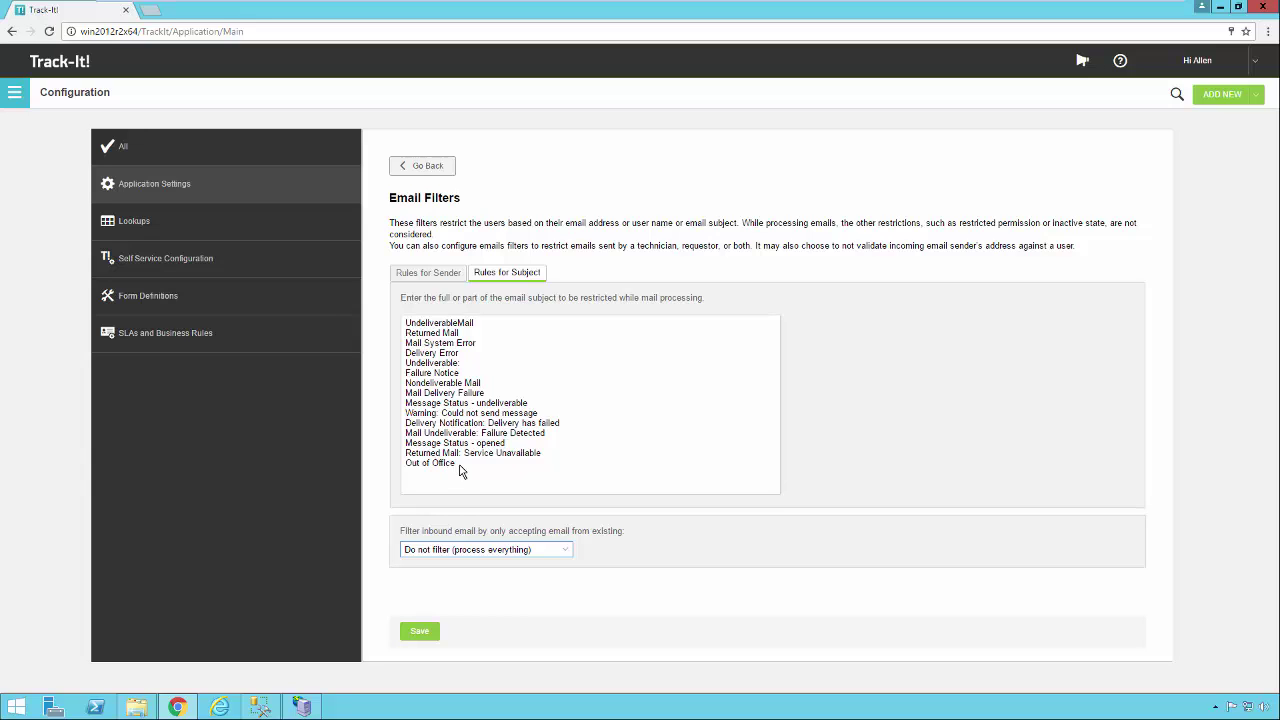
Discard the filter edits and open Email Monitor Settings to check the 1-minute poll interval.
left_click(417, 175)
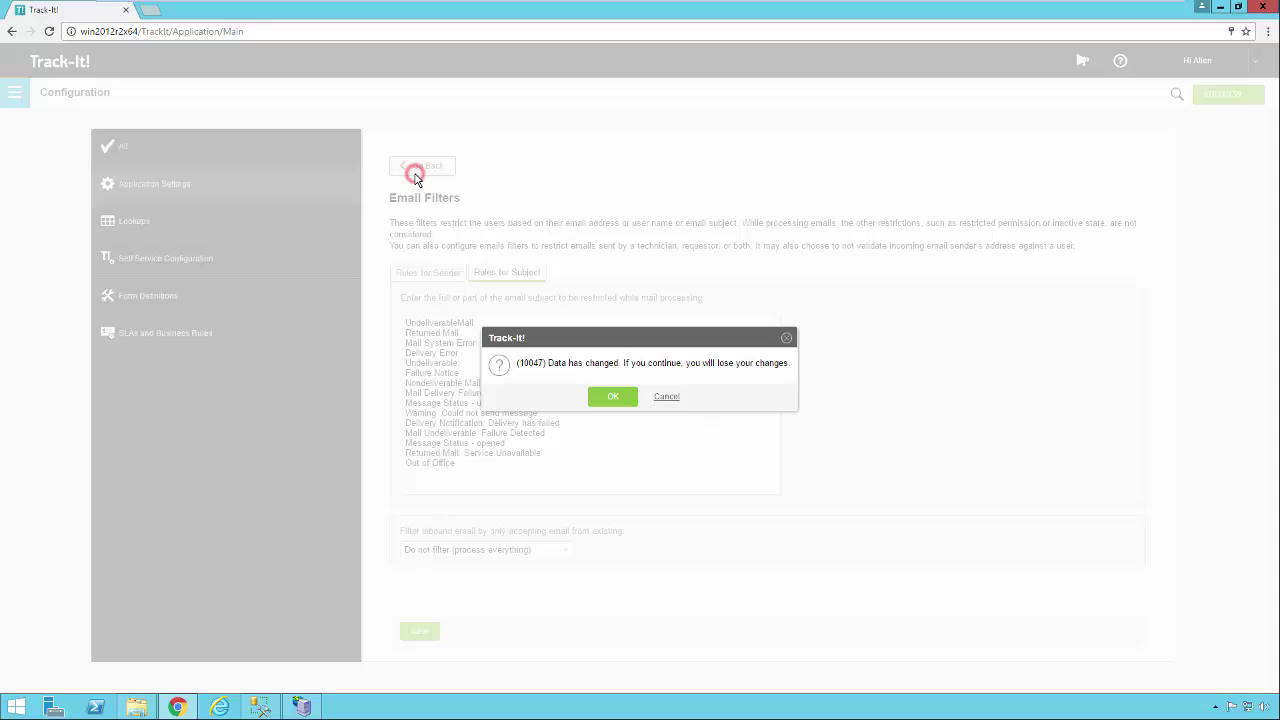
left_click(617, 400)
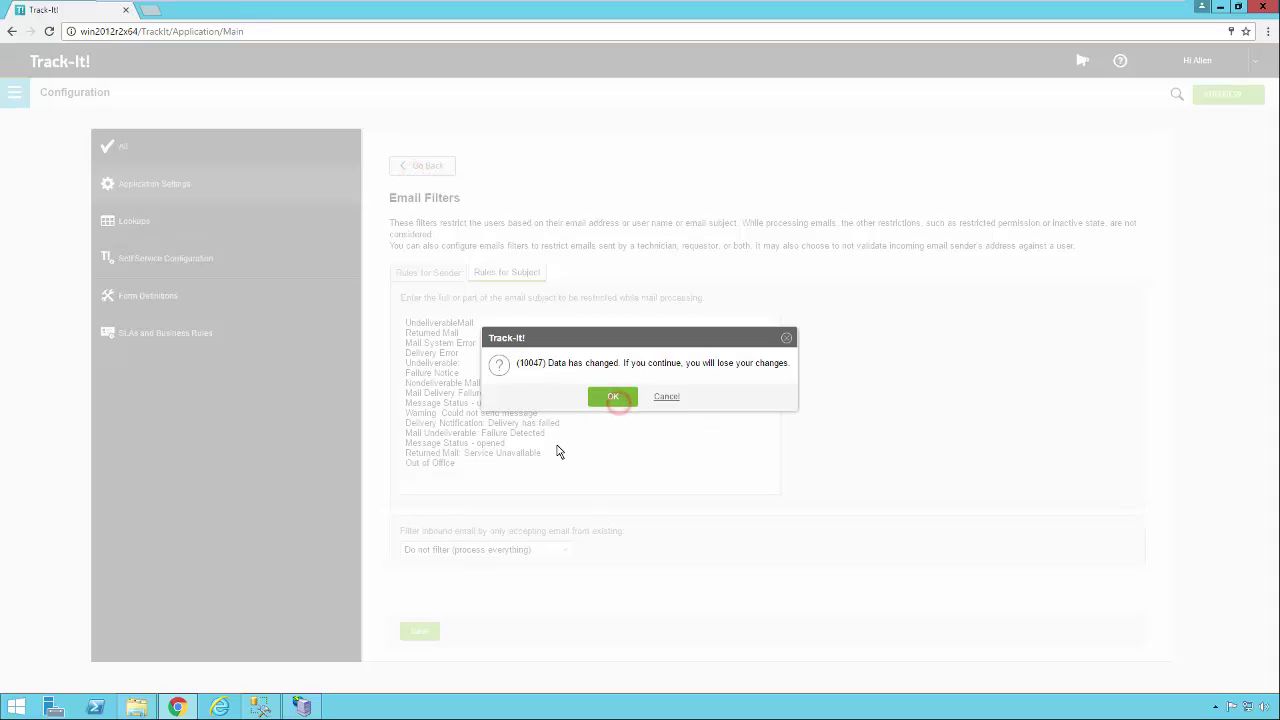
left_click(516, 504)
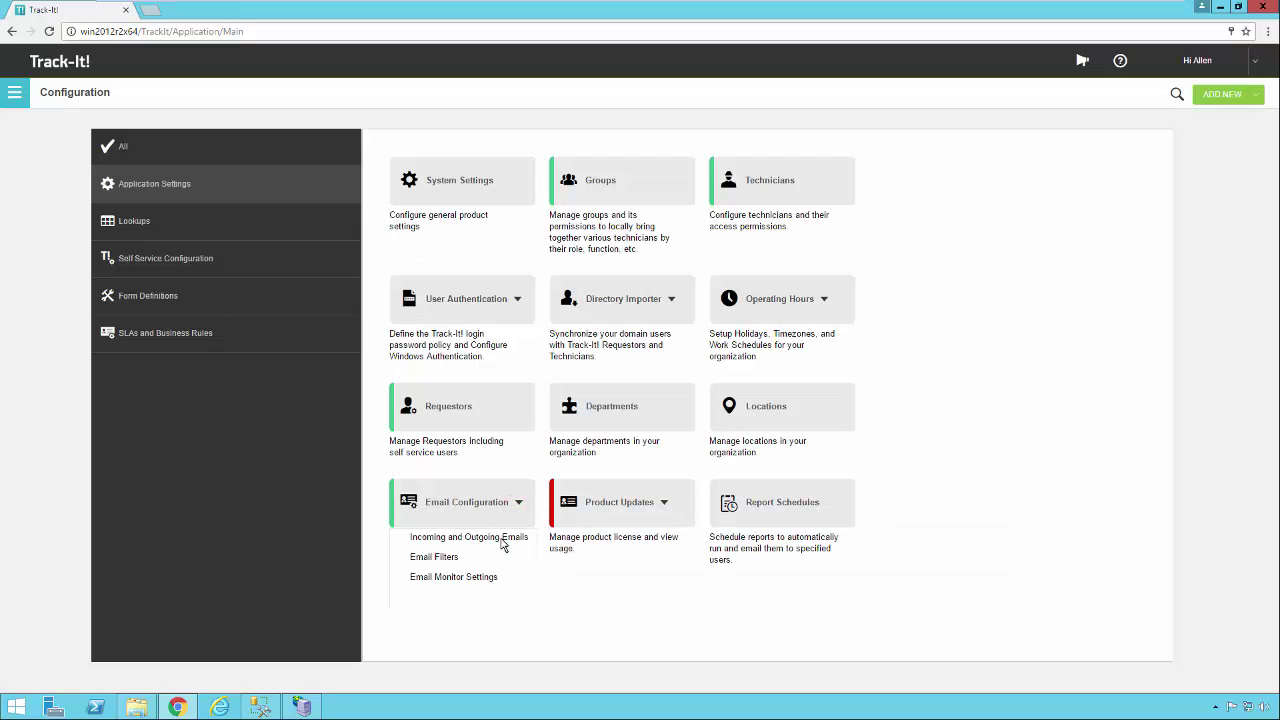
left_click(447, 578)
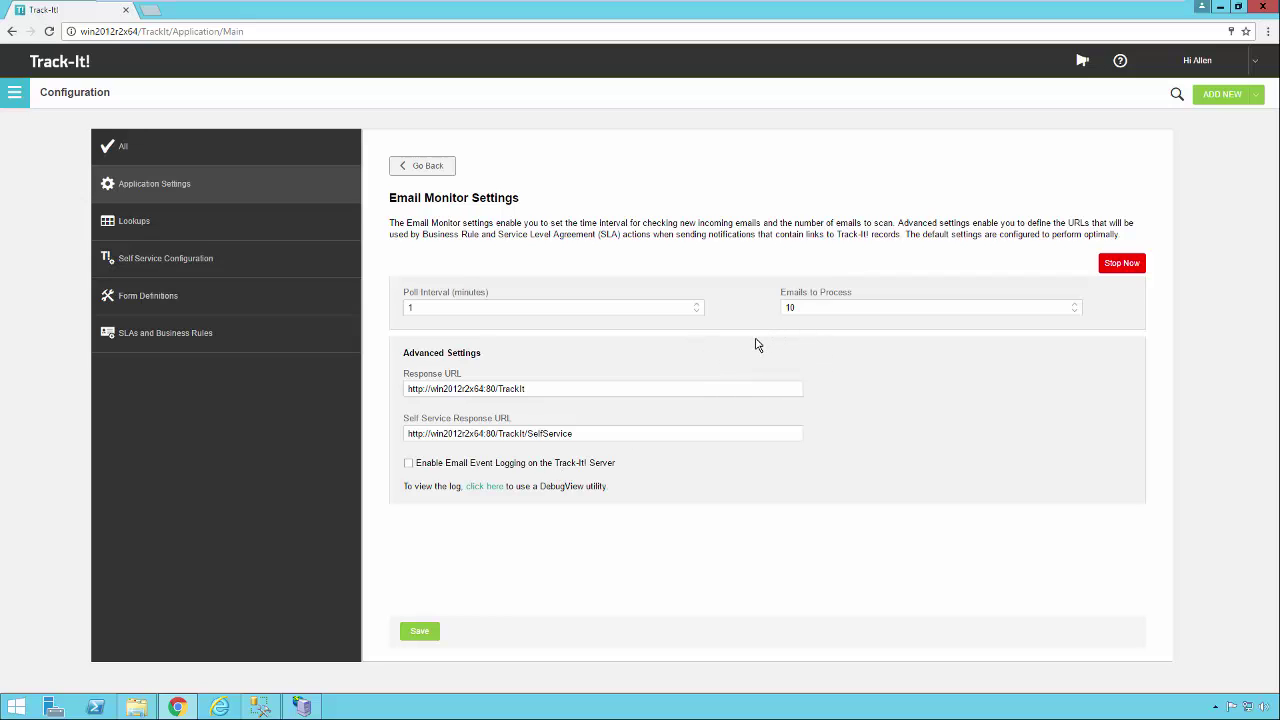
left_click(690, 310)
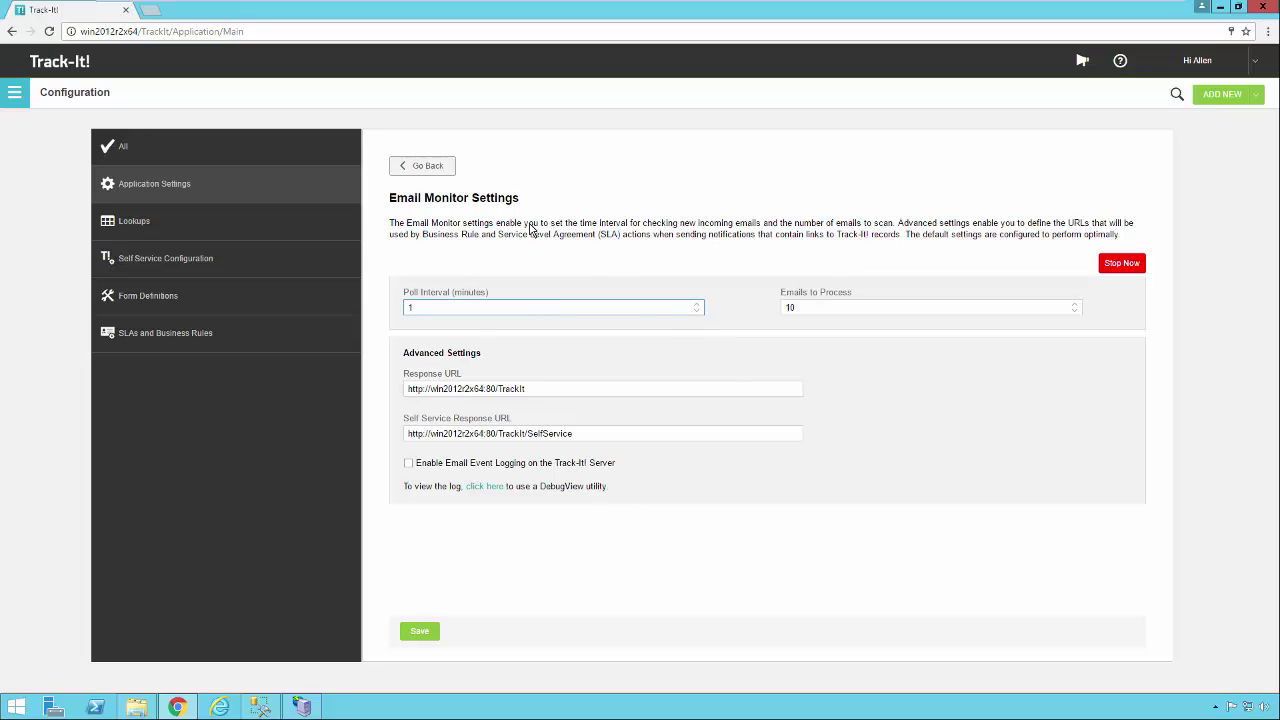
Open SLAs and Business Rules > Business Rules and select 'Create new ticket via email with any subject'.
left_click(421, 172)
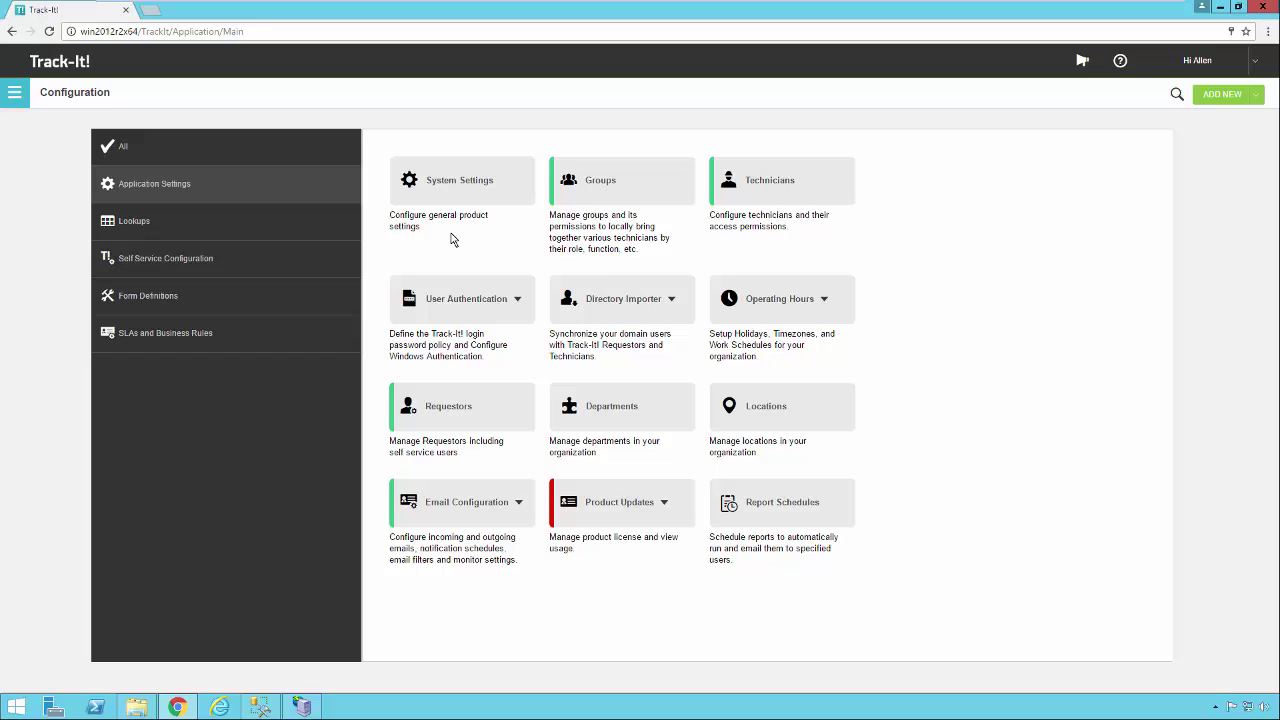
left_click(236, 348)
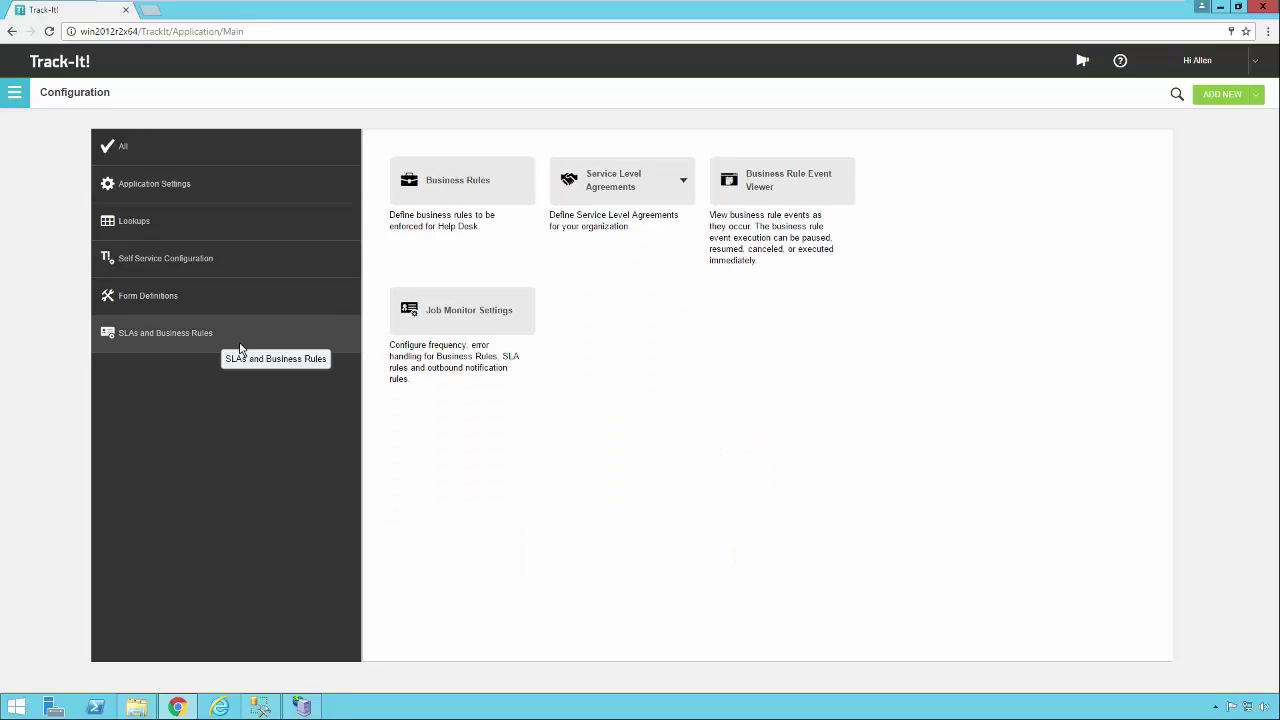
left_click(497, 188)
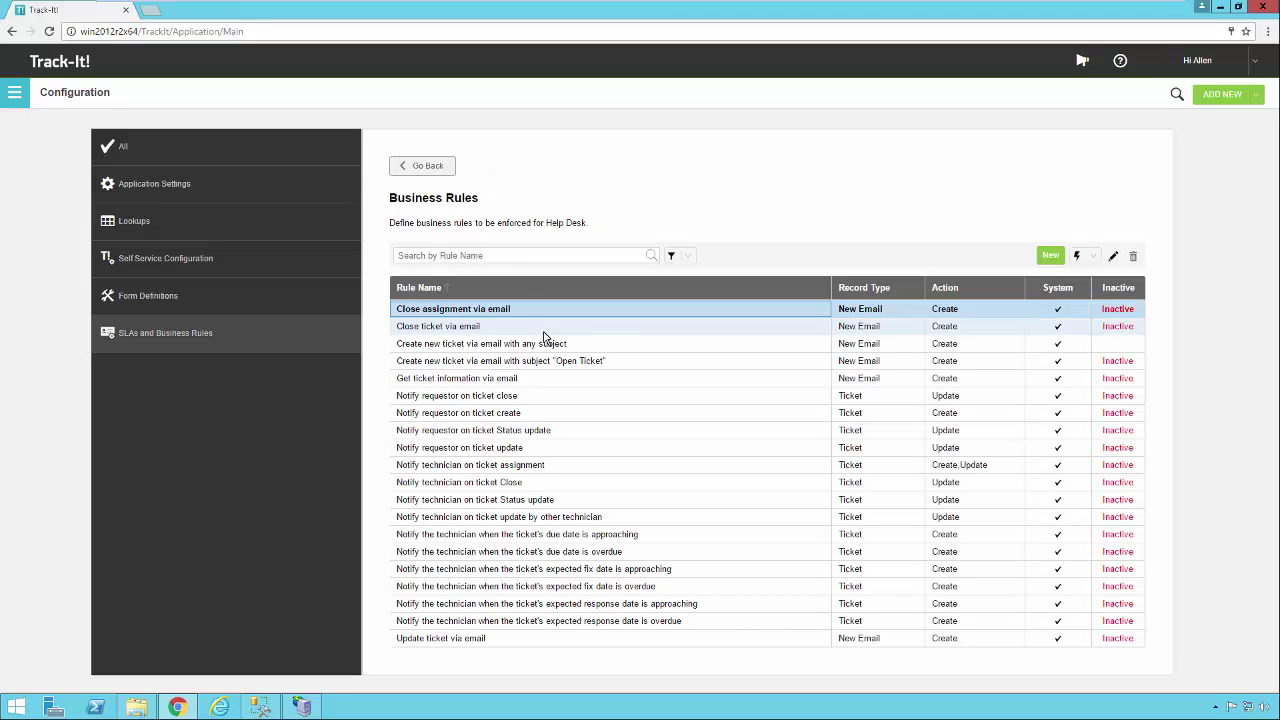
left_click(600, 346)
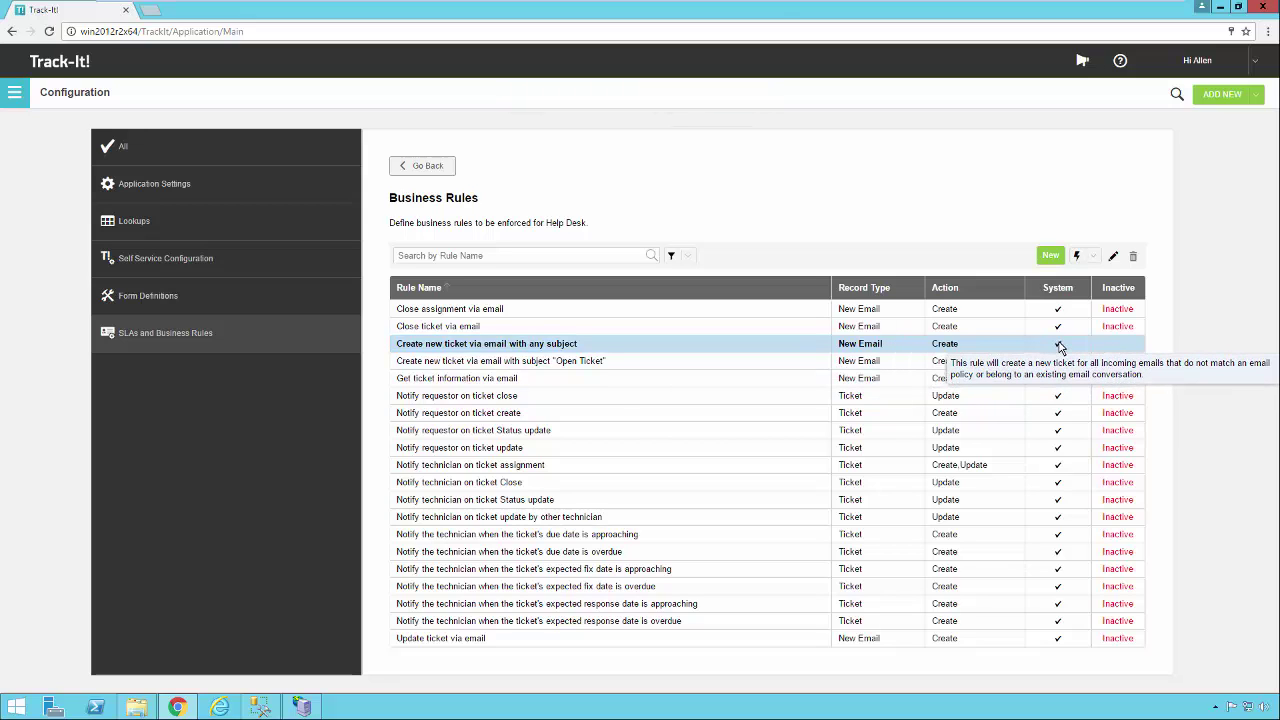
double_click(708, 346)
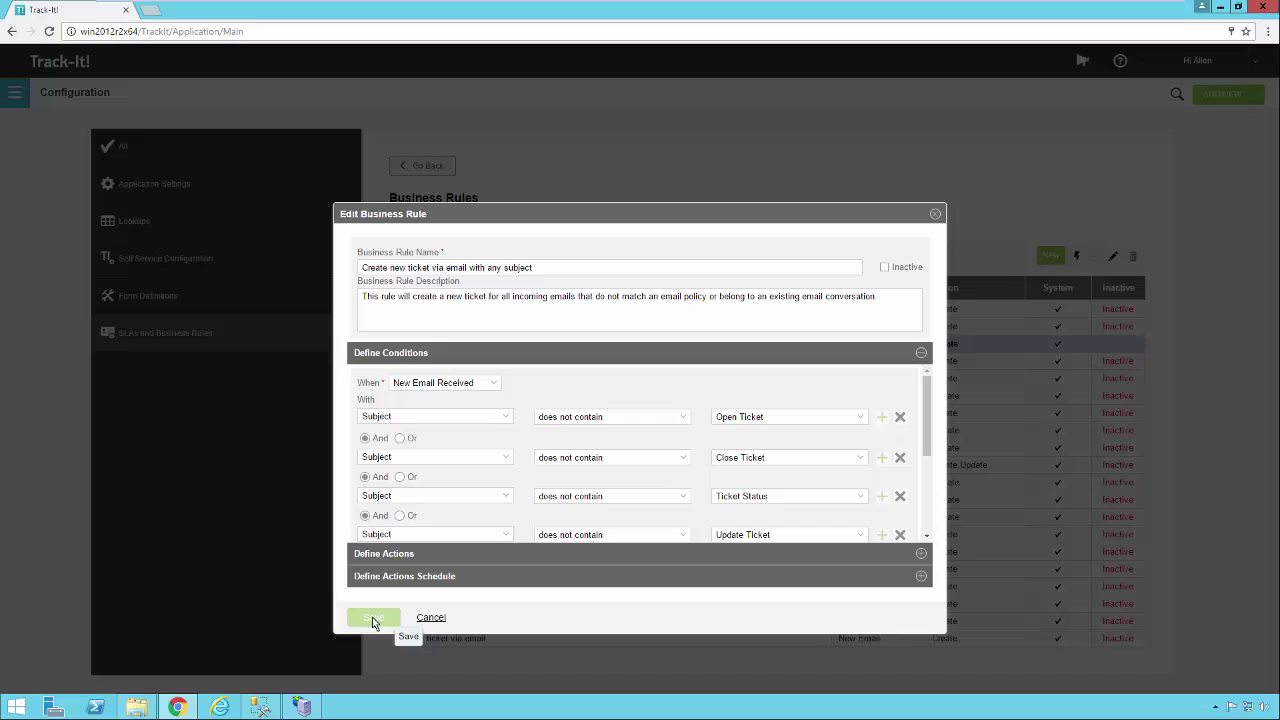
left_click(884, 268)
left_click(935, 214)
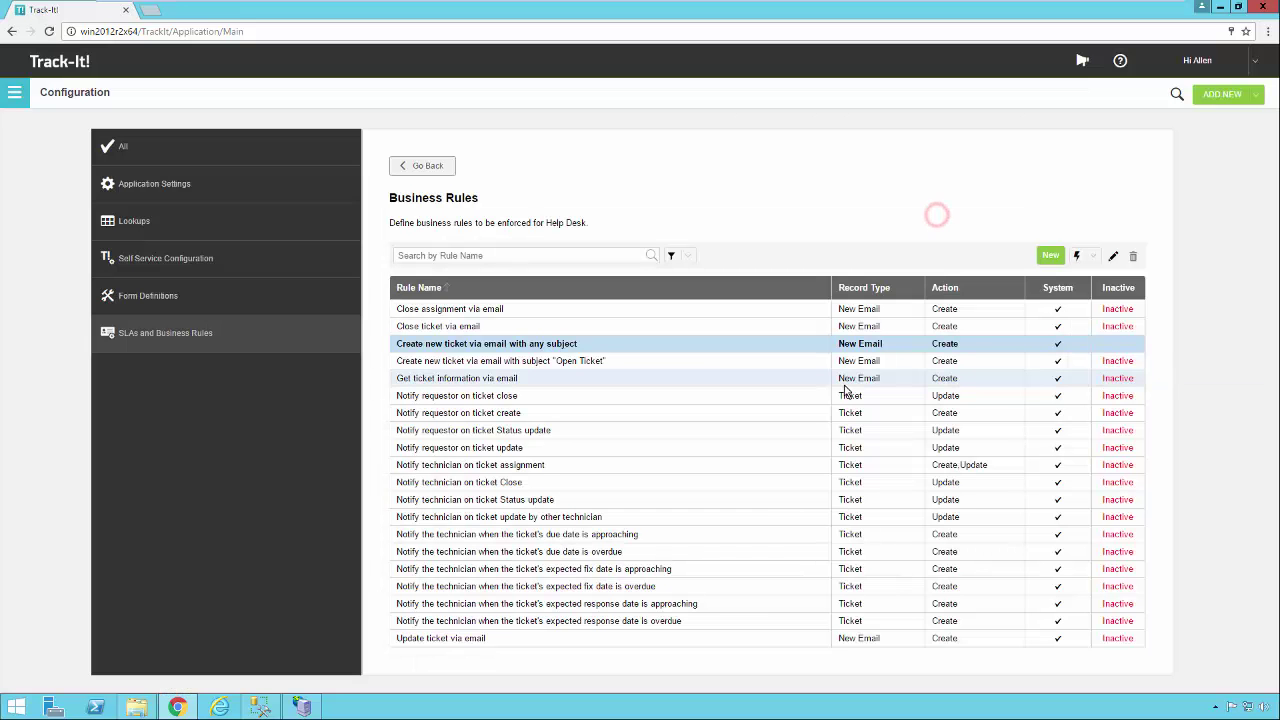
Deactivate and then re-activate the 'Create new ticket via email with any subject' rule.
left_click(1063, 348)
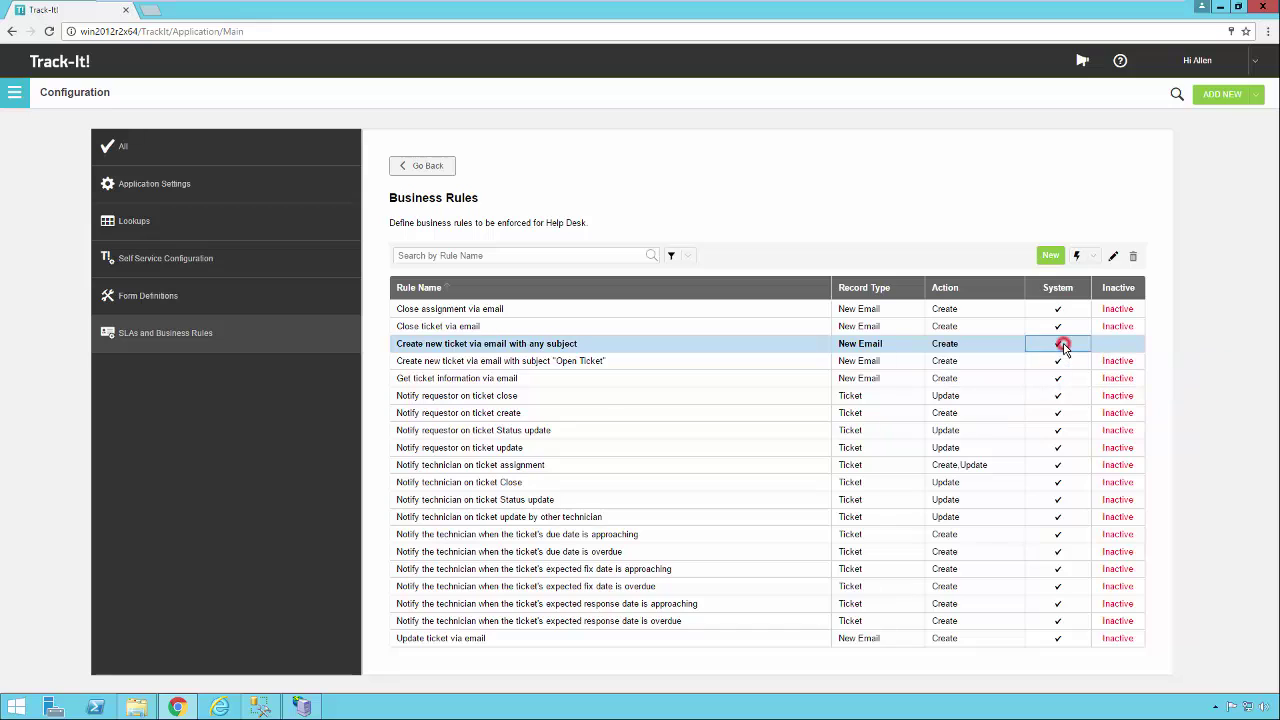
left_click(1094, 259)
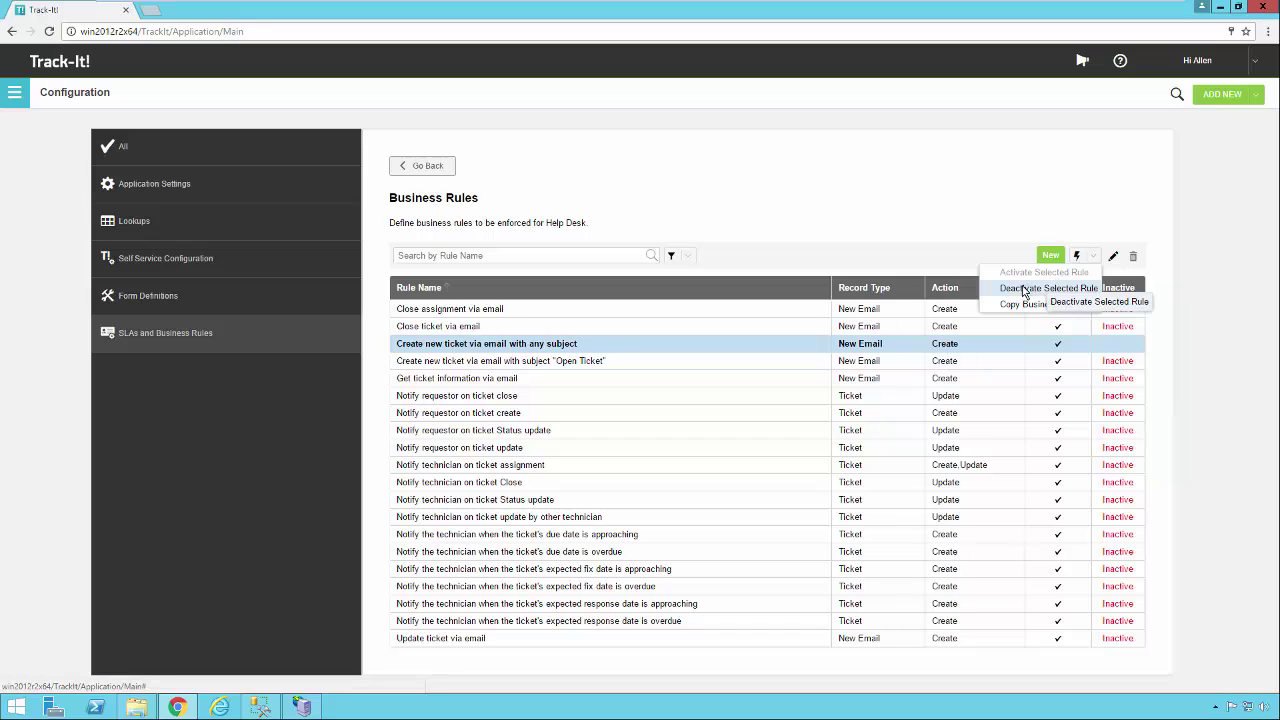
left_click(1022, 288)
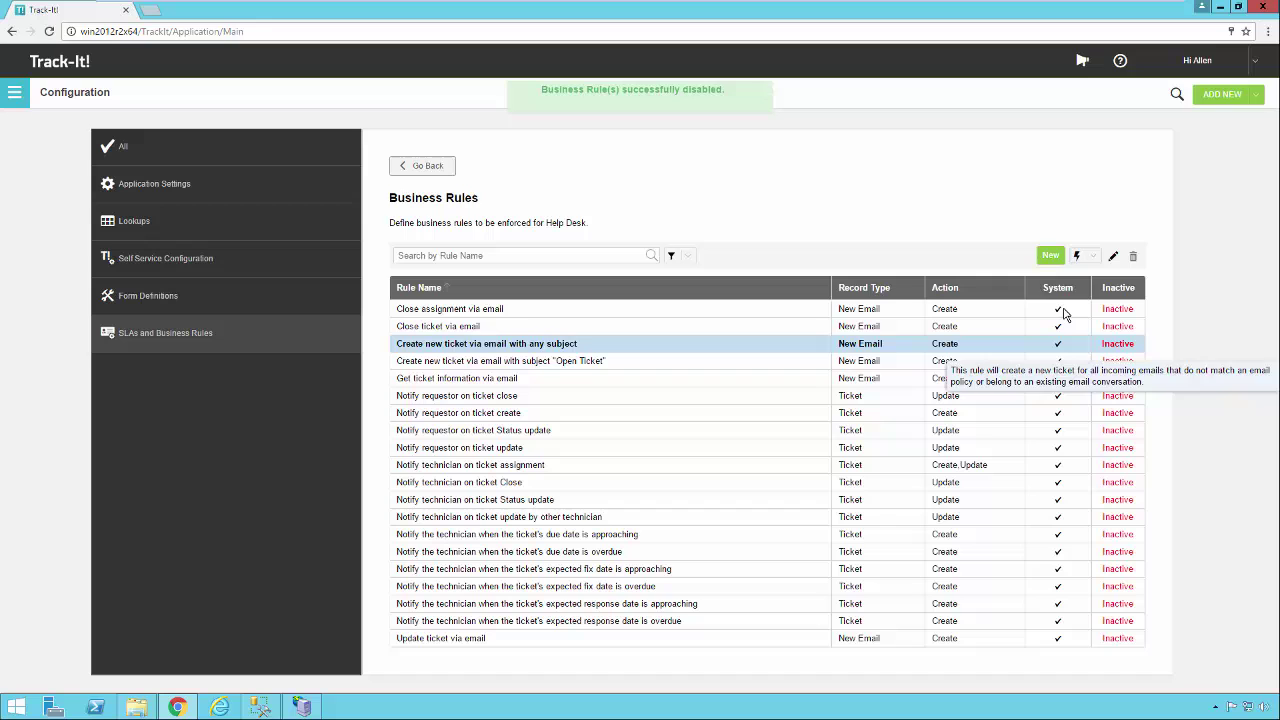
left_click(1094, 256)
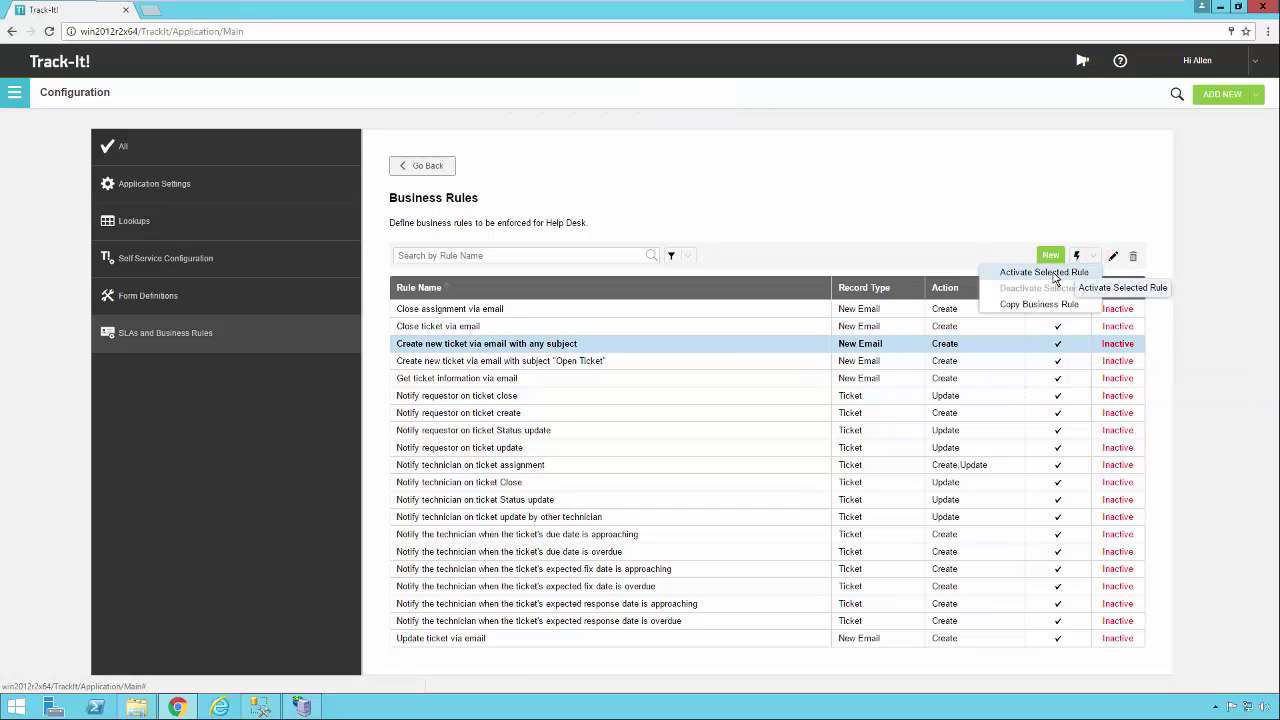
left_click(1053, 277)
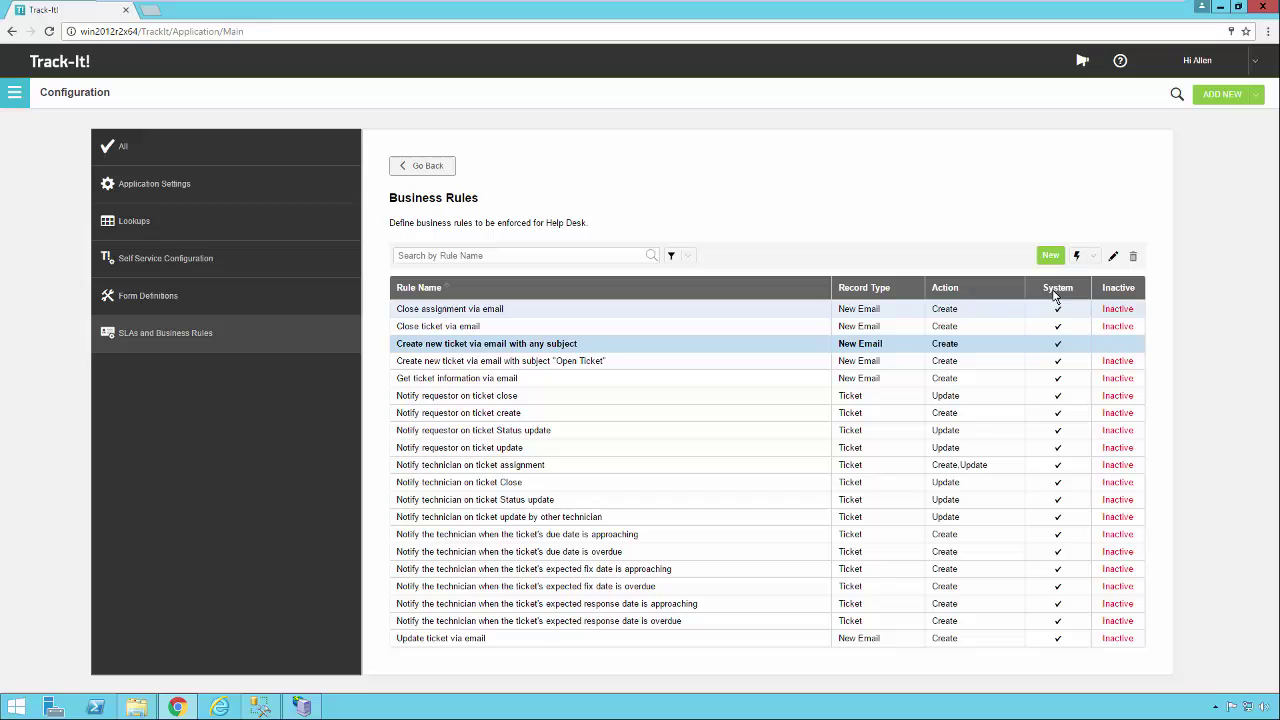
left_click(1089, 256)
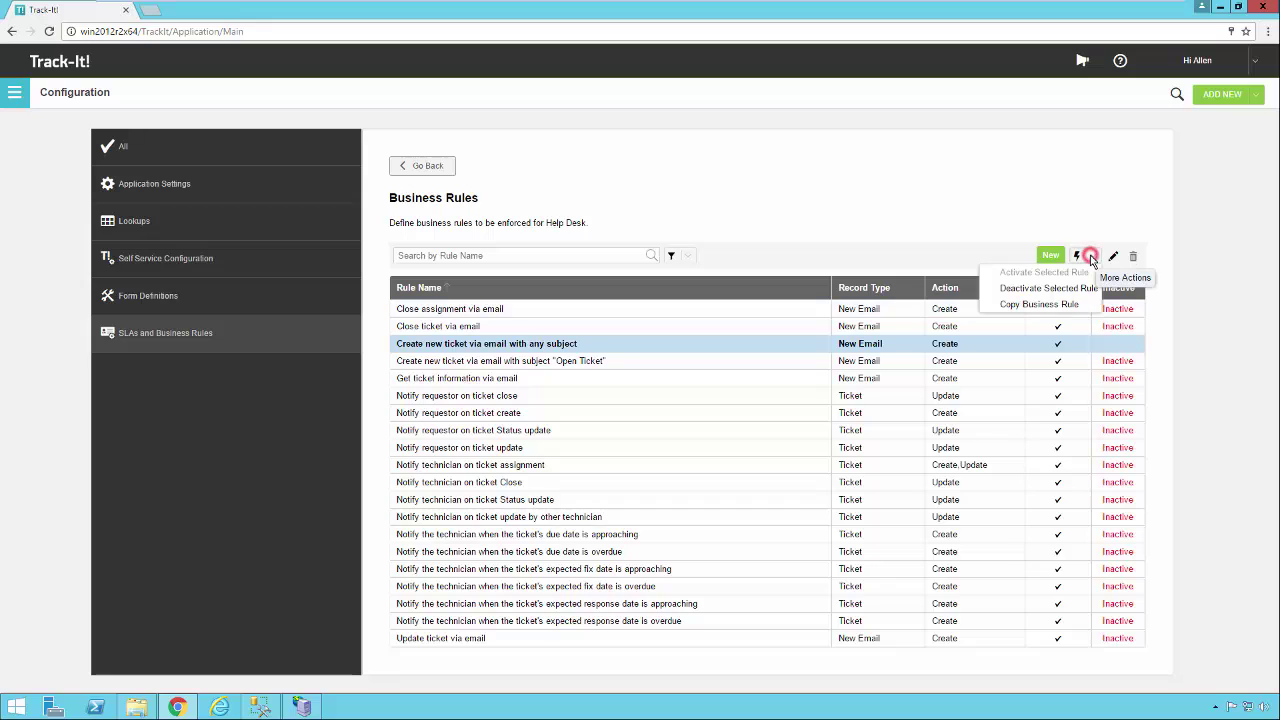
left_click(792, 350)
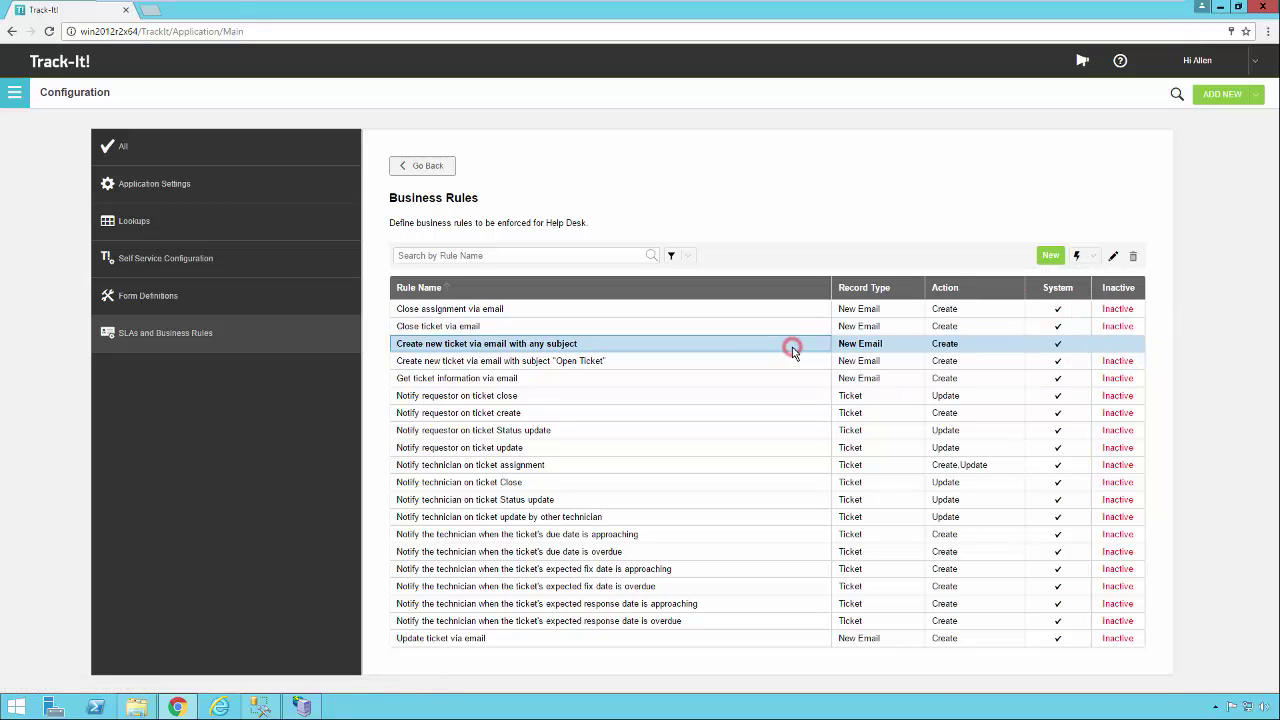
left_click(598, 312)
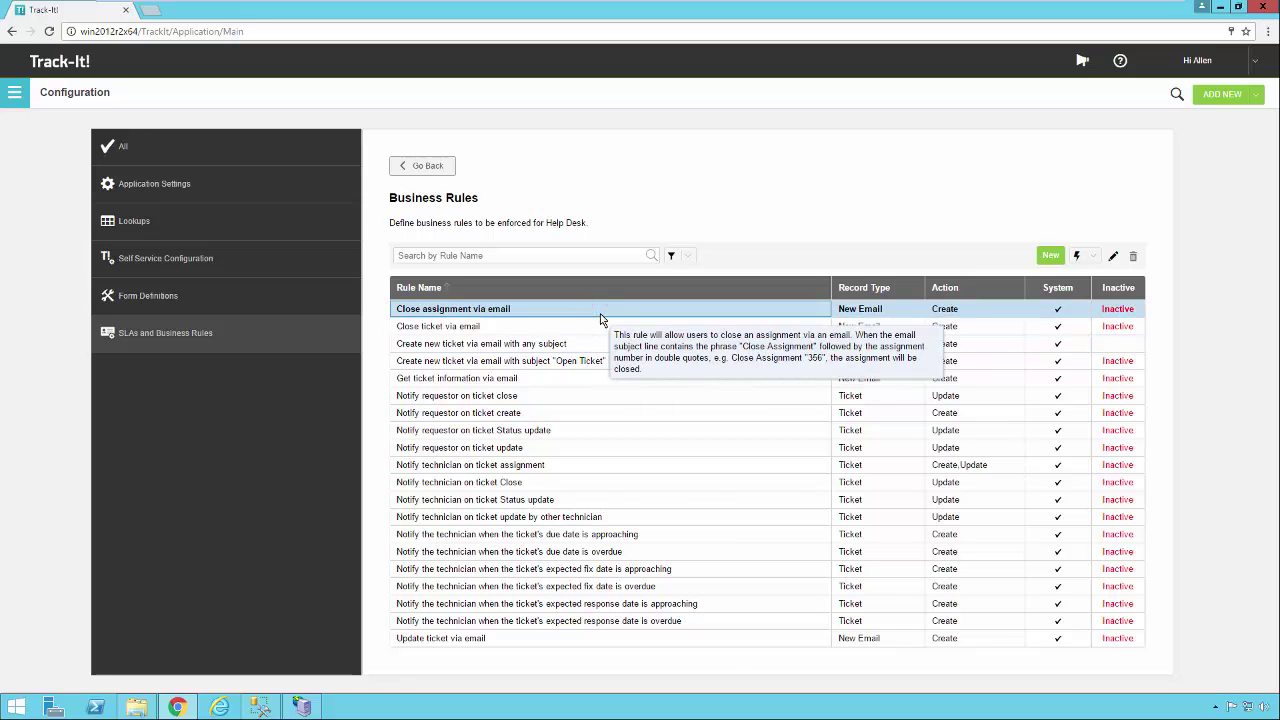
left_click(590, 381)
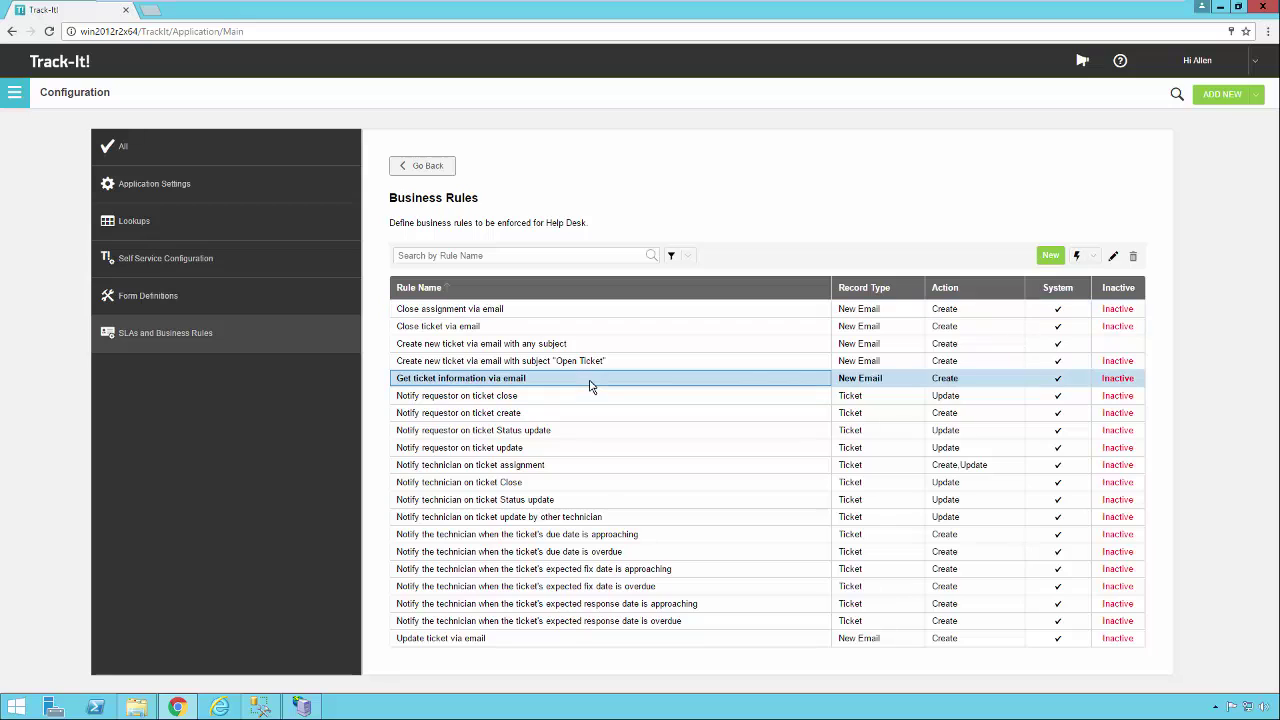
left_click(506, 639)
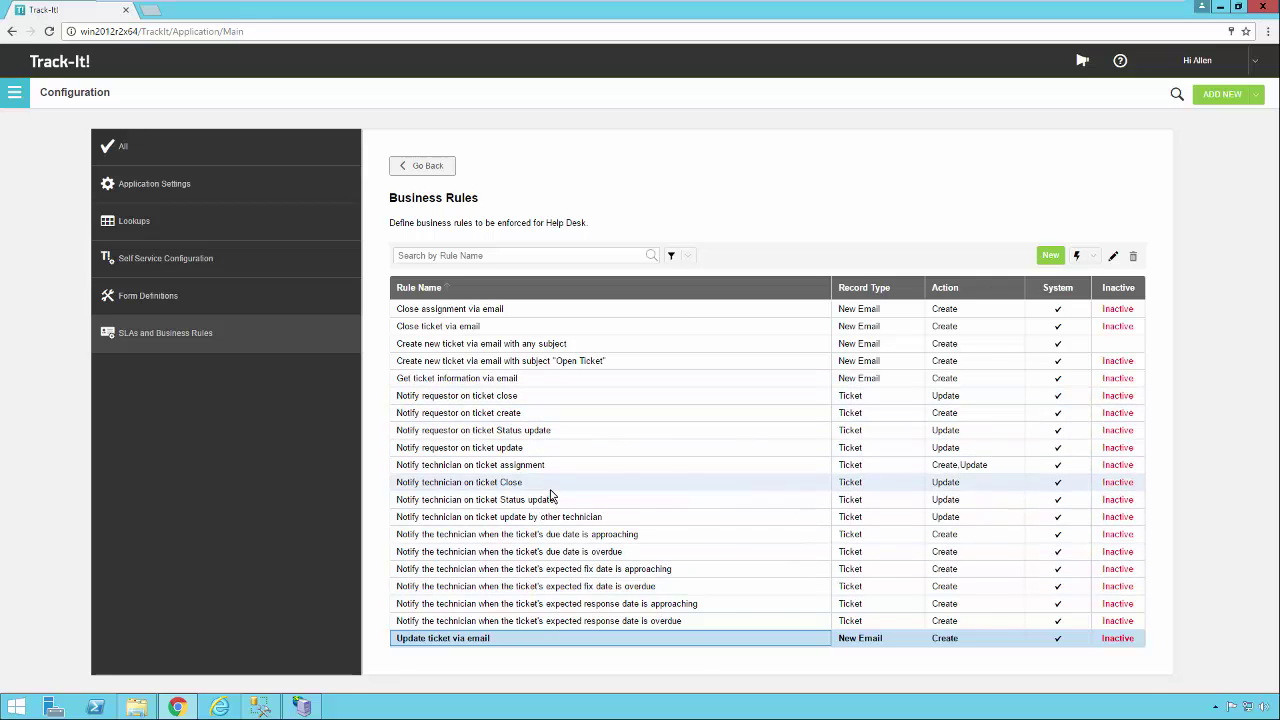
mouse_move(585, 612)
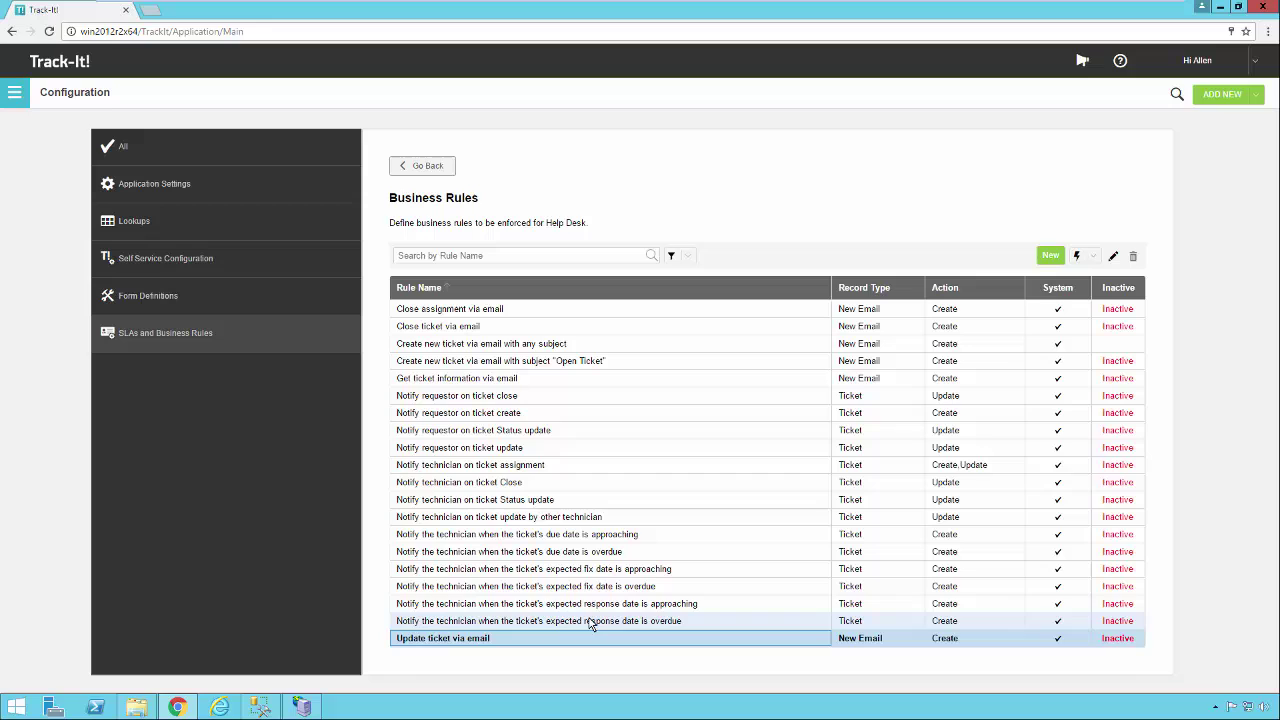
left_click(521, 433)
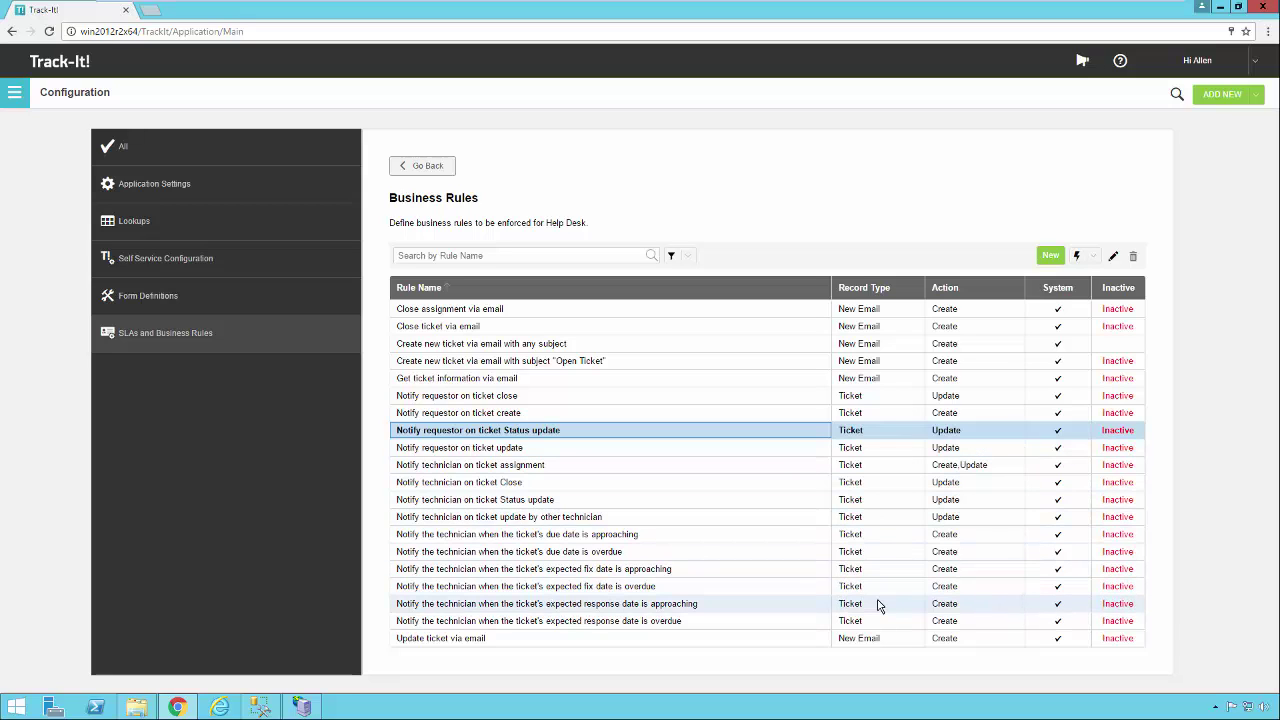
mouse_move(878, 605)
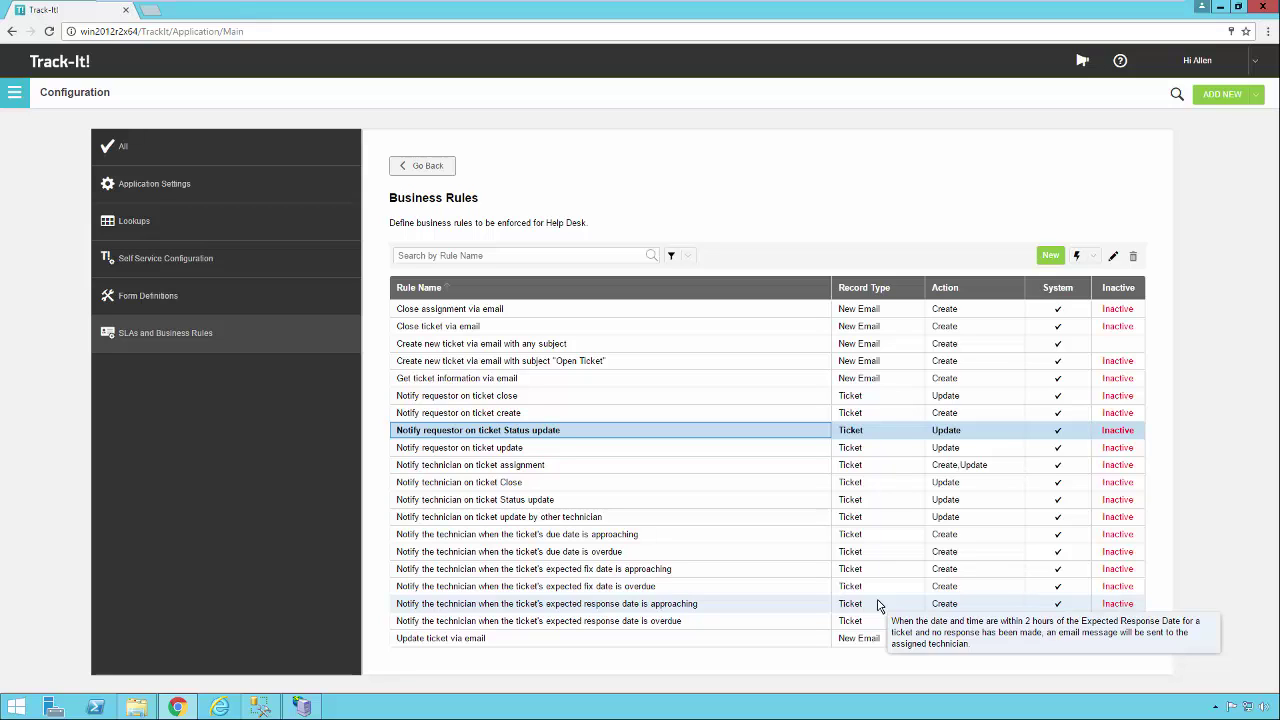
left_click(670, 343)
mouse_move(670, 425)
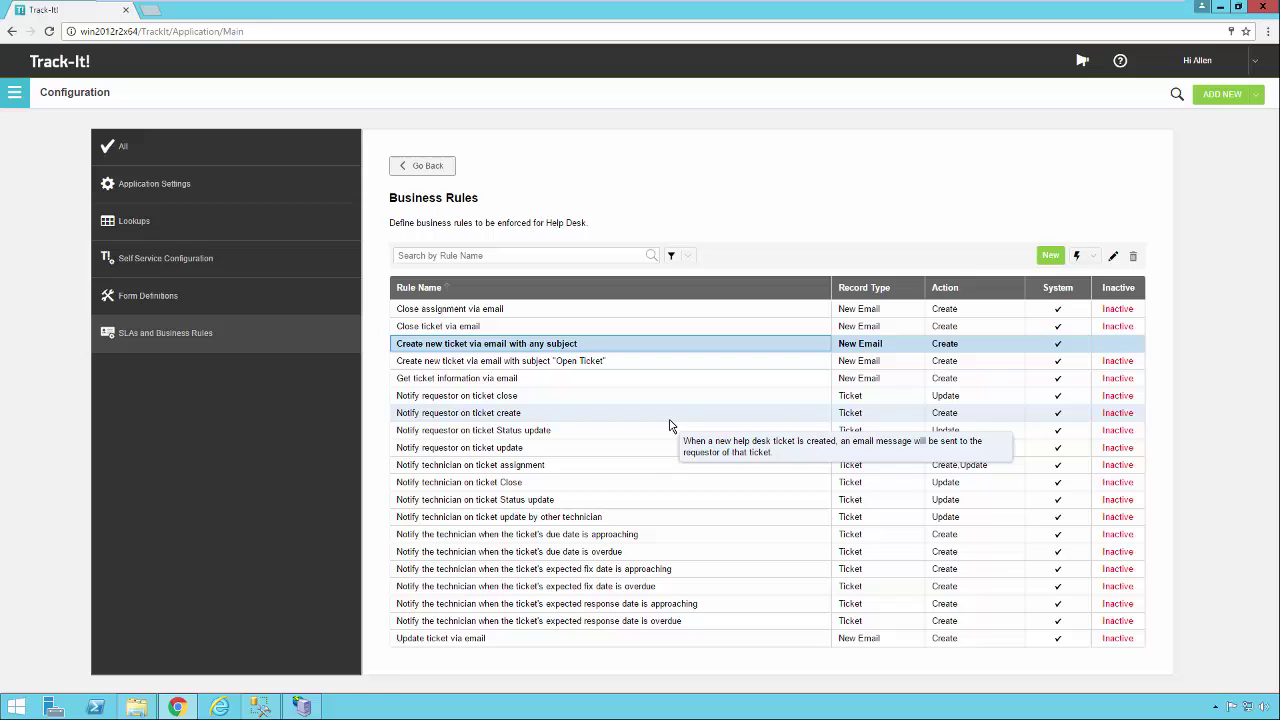
mouse_move(600, 344)
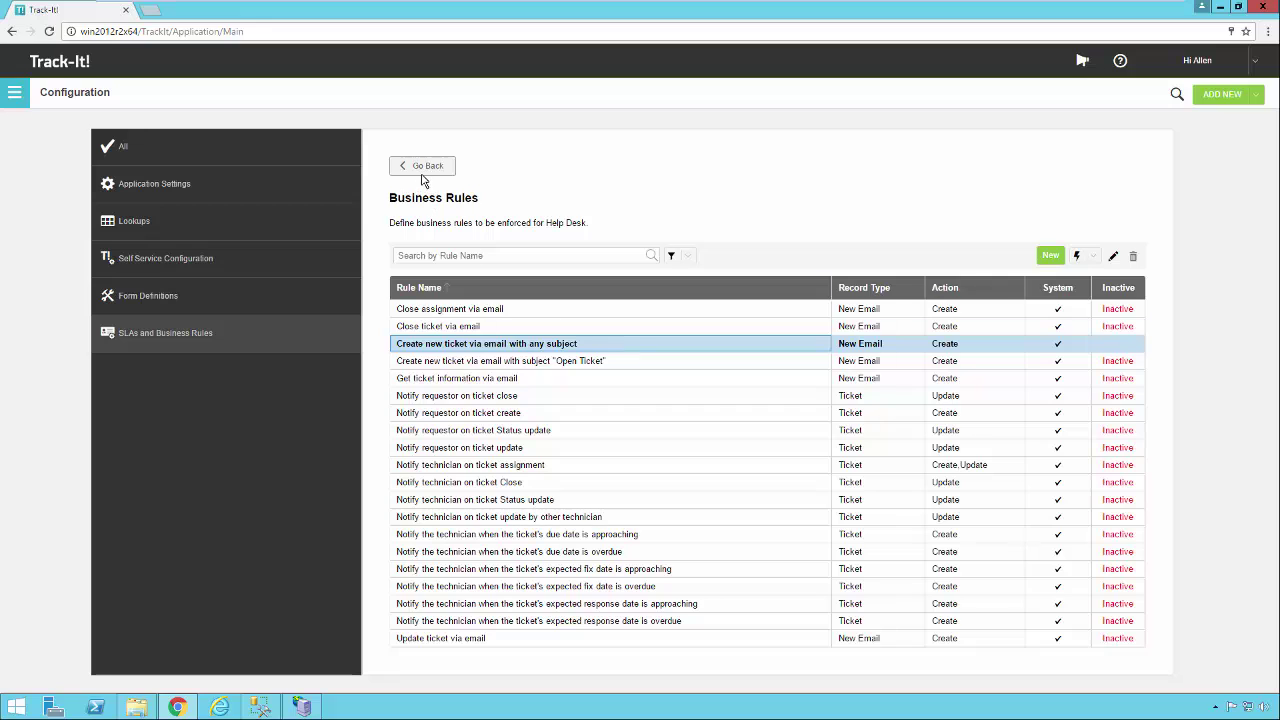
Return to all configuration categories and open the Requestors page.
left_click(421, 166)
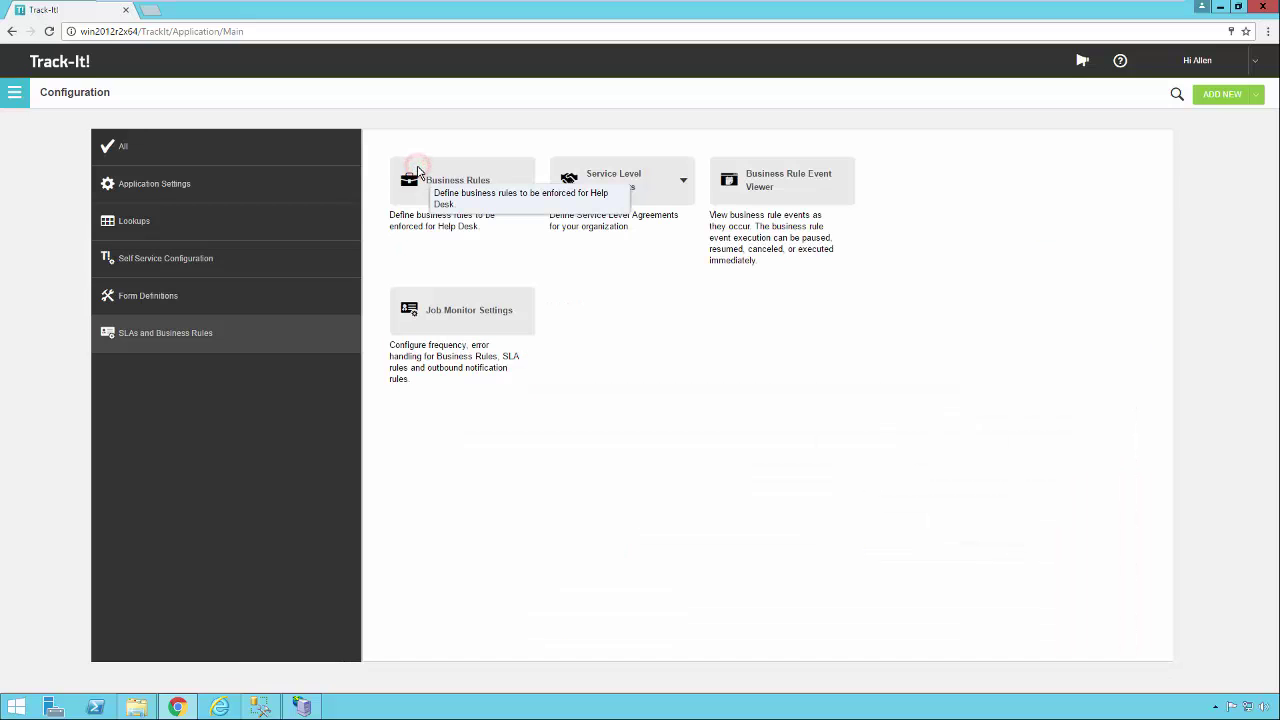
left_click(246, 164)
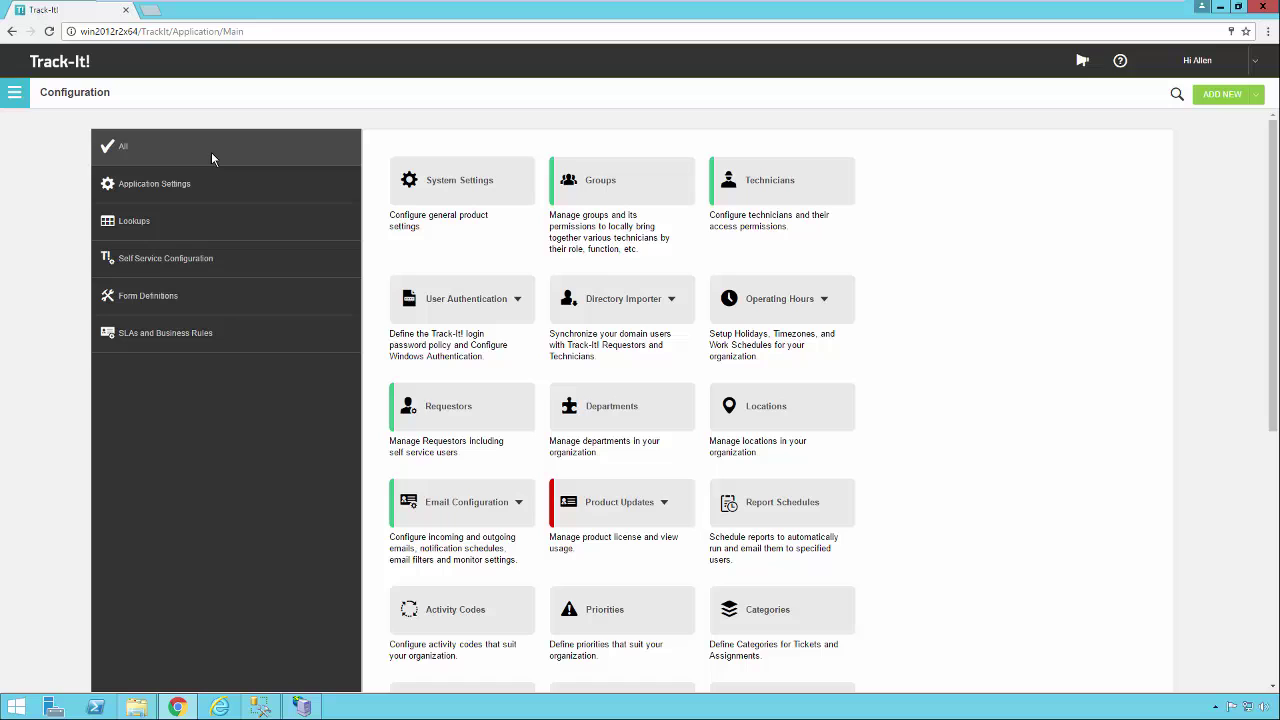
left_click(500, 406)
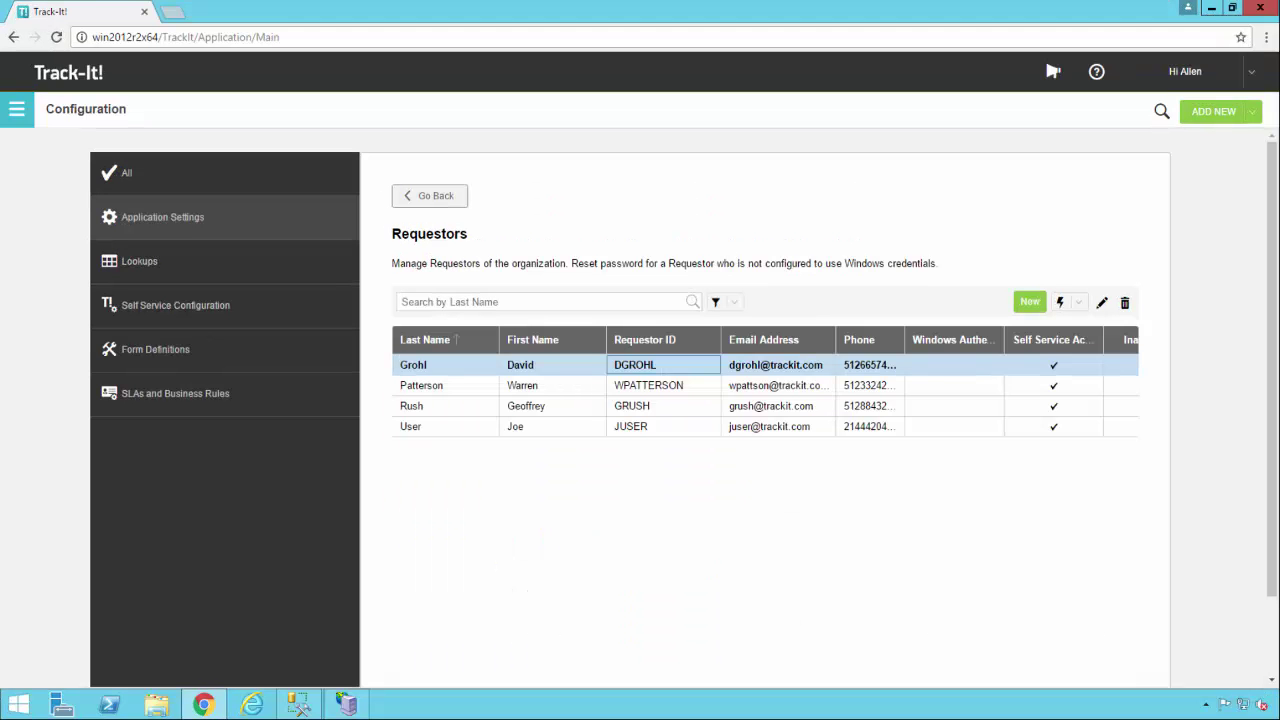